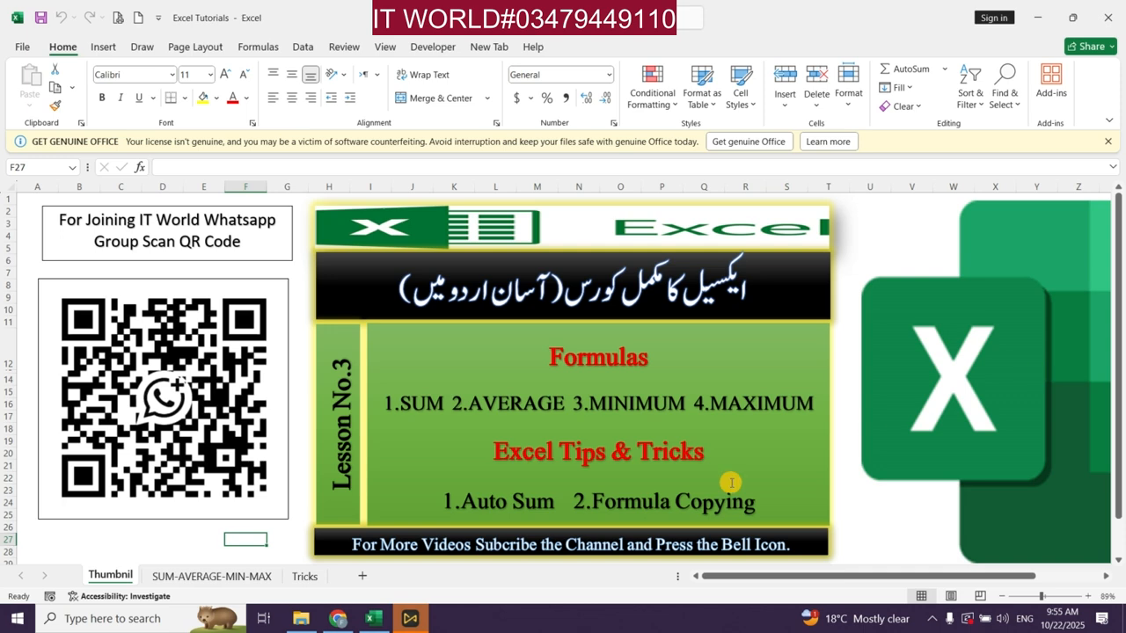
Step: Open the SUM-AVERAGE-MIN-MAX worksheet containing the employee salary table
left_click(236, 577)
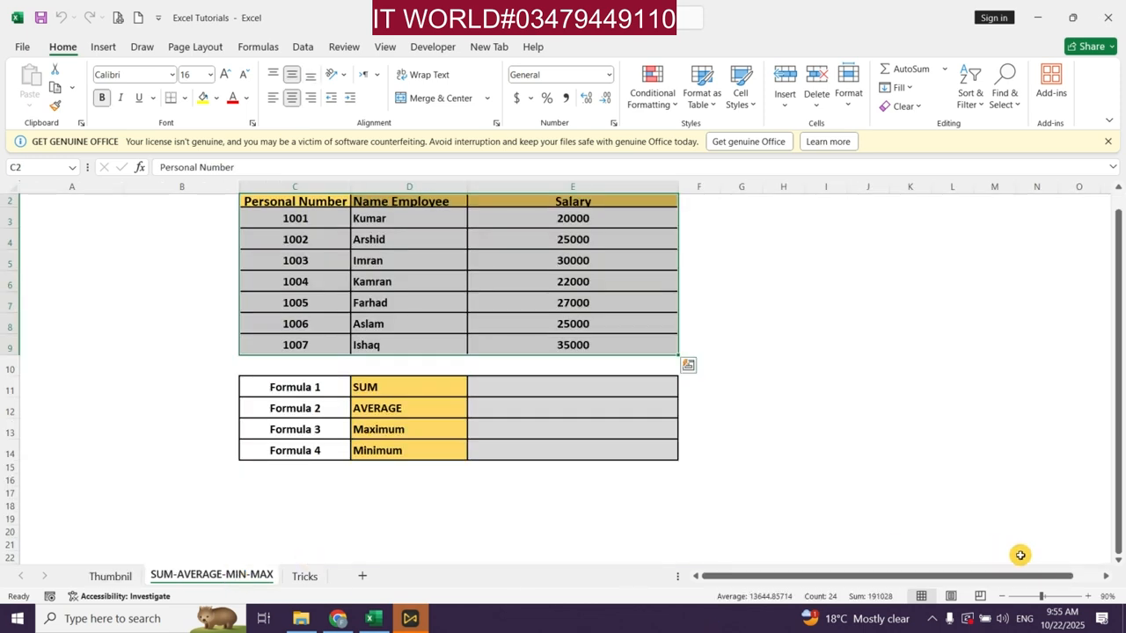
left_click(1089, 597)
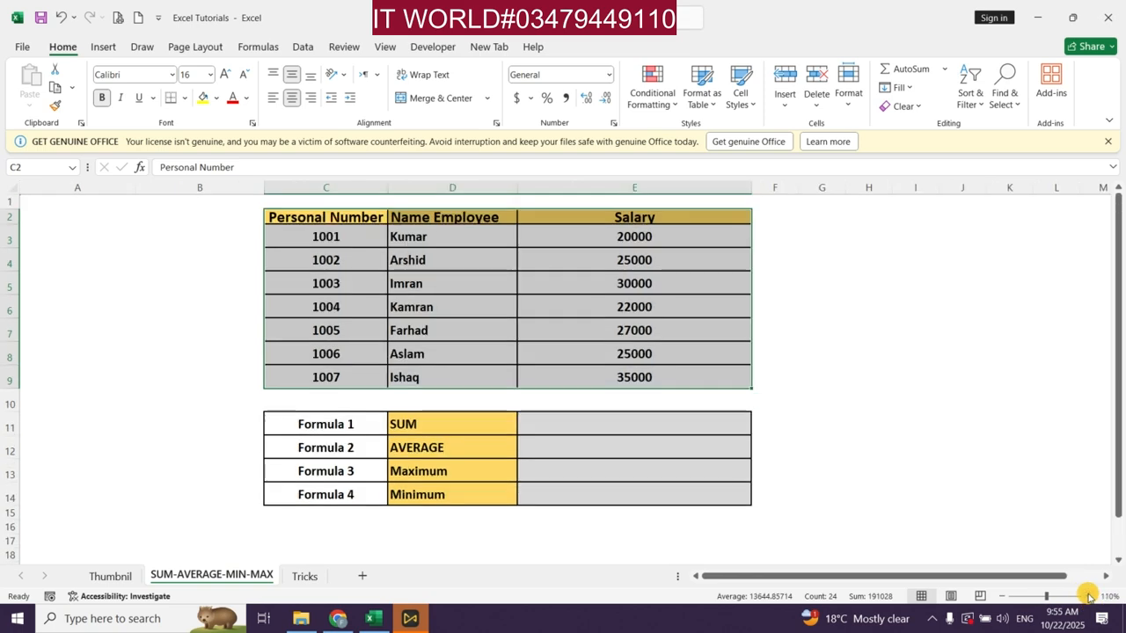
left_click(1089, 597)
left_click(938, 438)
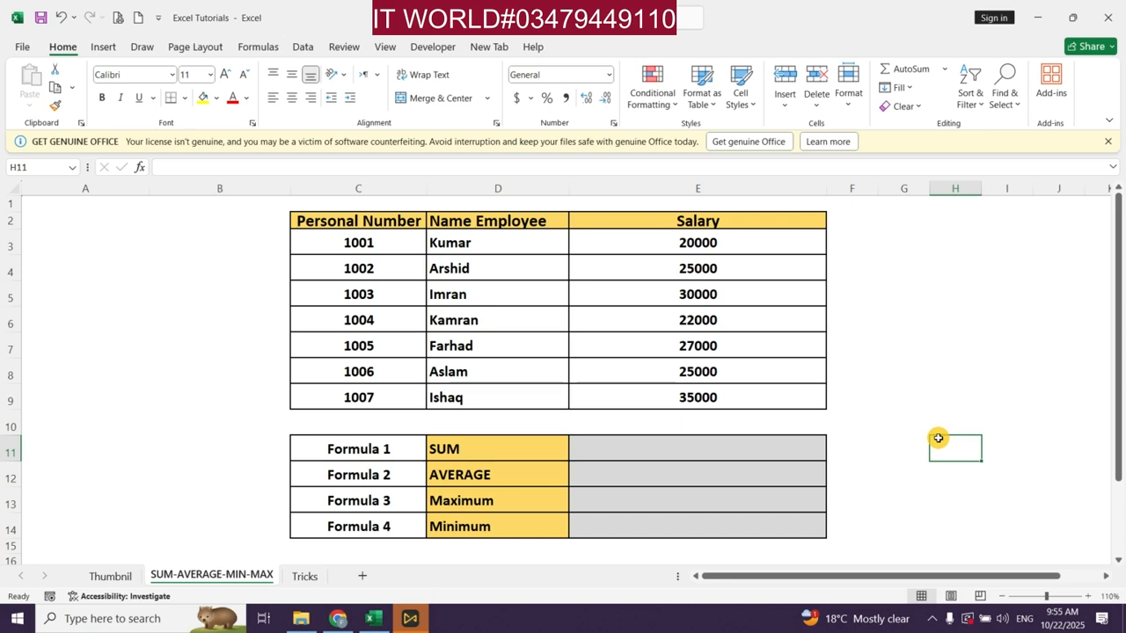
Step: Enter a SUM formula in cell E11 that totals the salaries in E3:E9
left_click(738, 441)
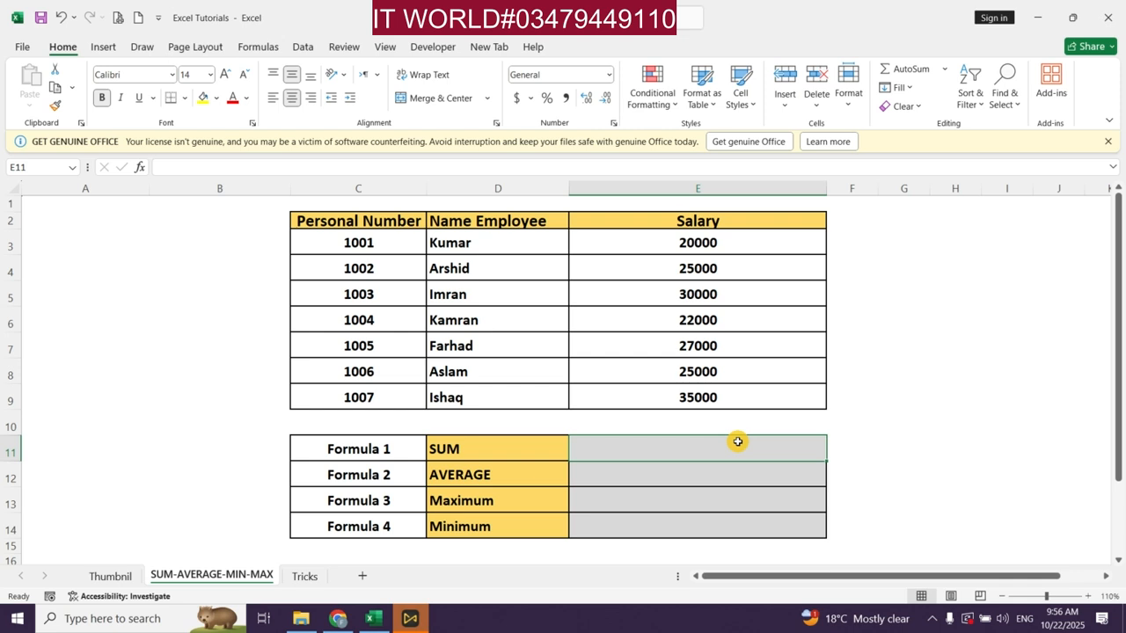
type("=")
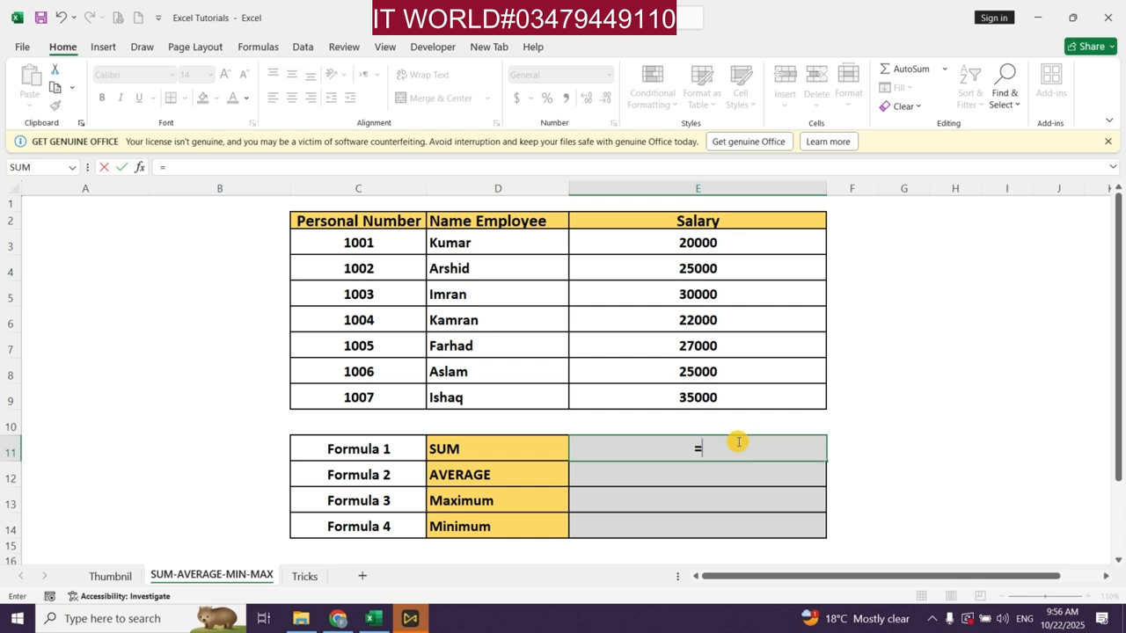
type("su")
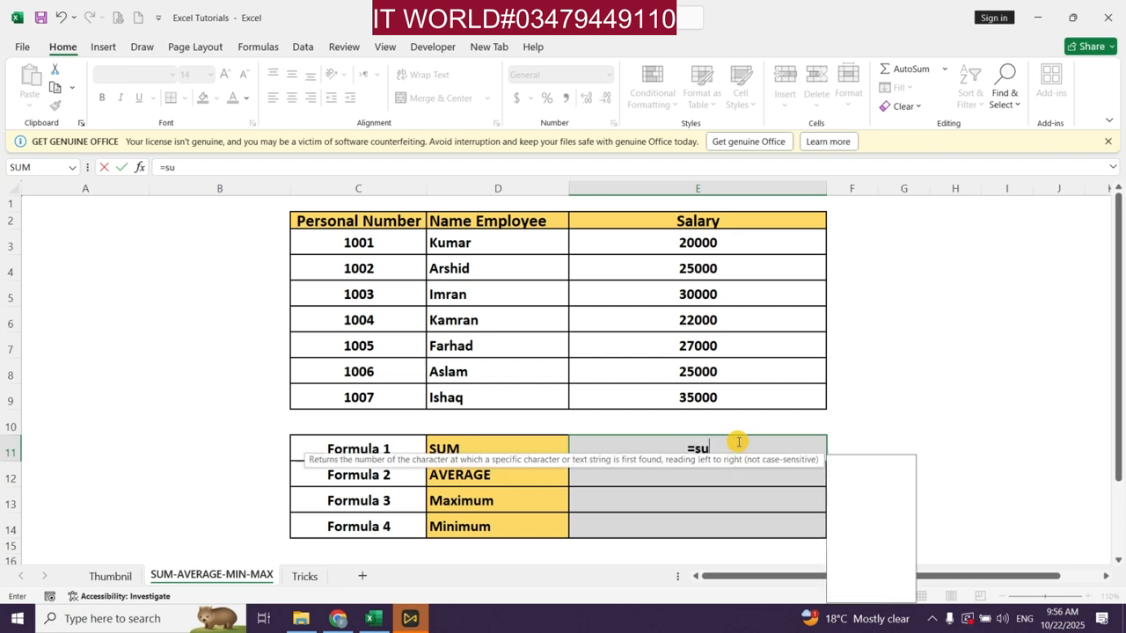
type("m(")
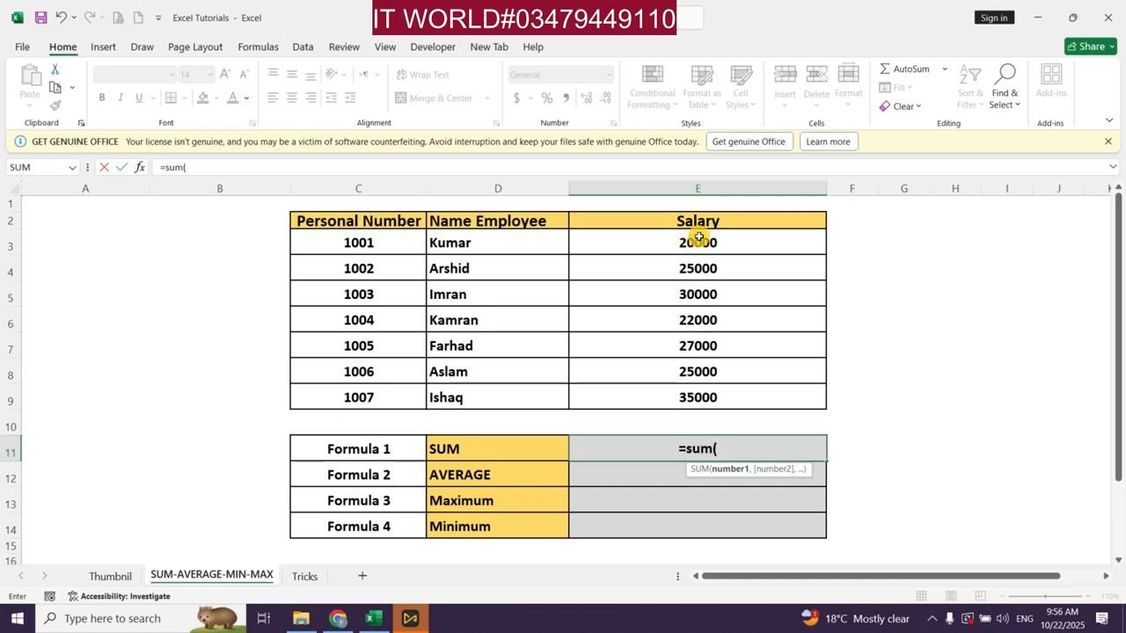
left_click_drag(696, 239, 696, 399)
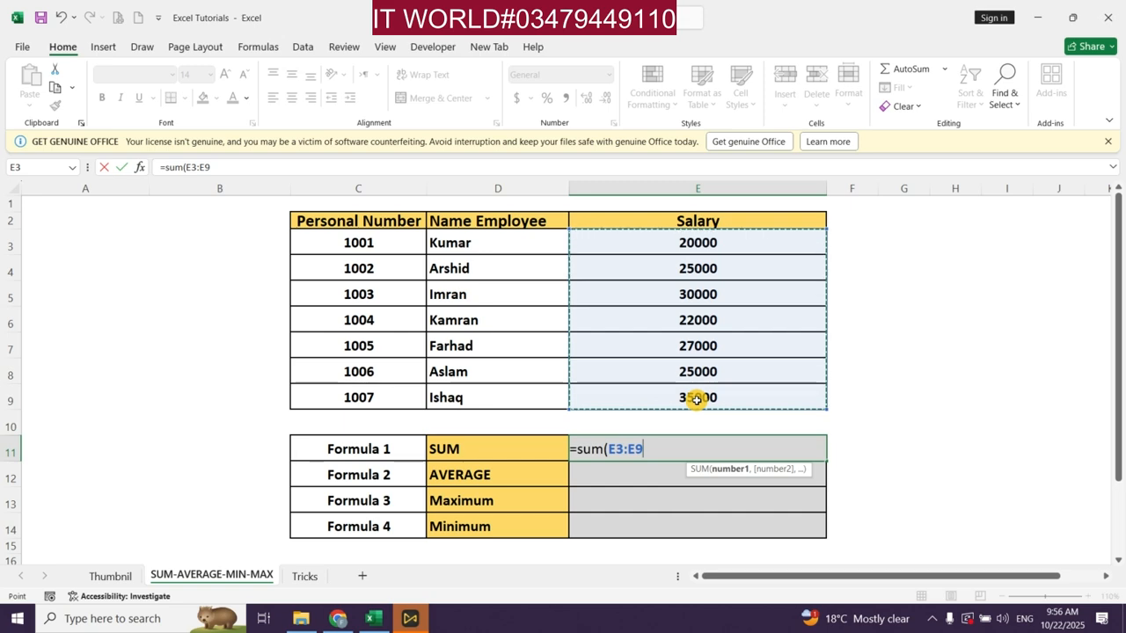
key("Return")
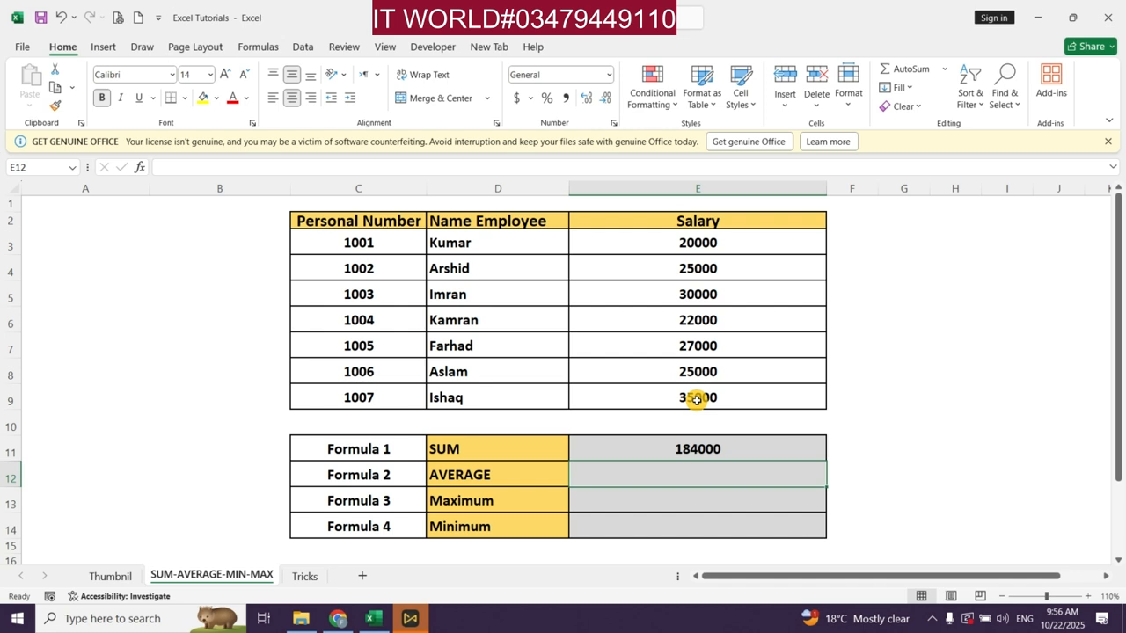
Step: Enter =SUM(E3,E5,E7) in cell F11 to total three non-adjacent salaries
left_click(856, 448)
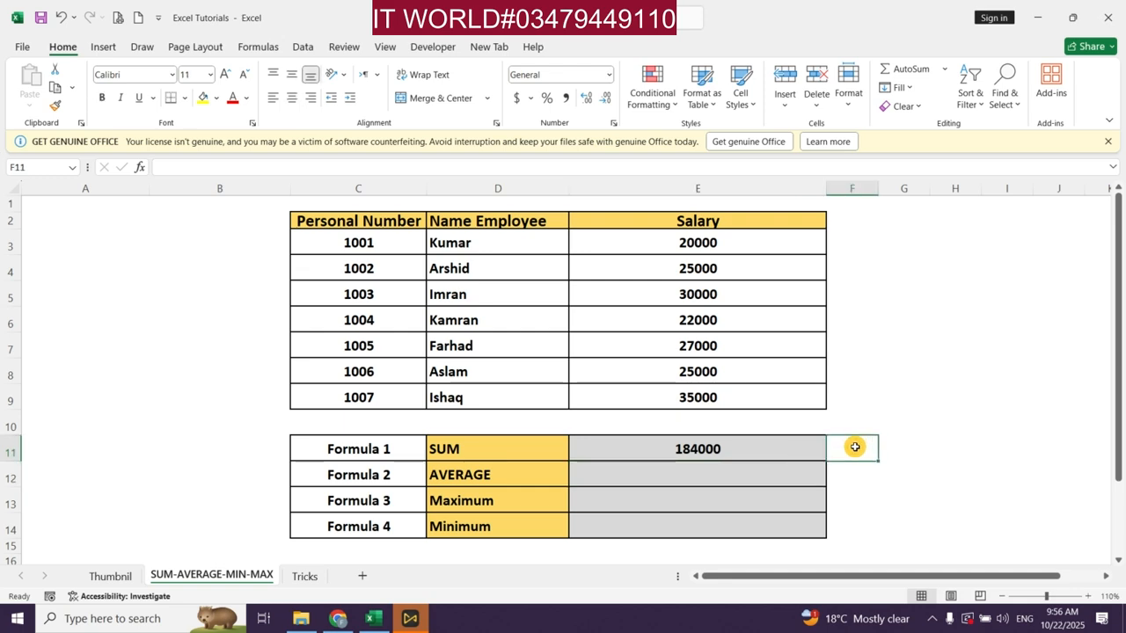
type("=s")
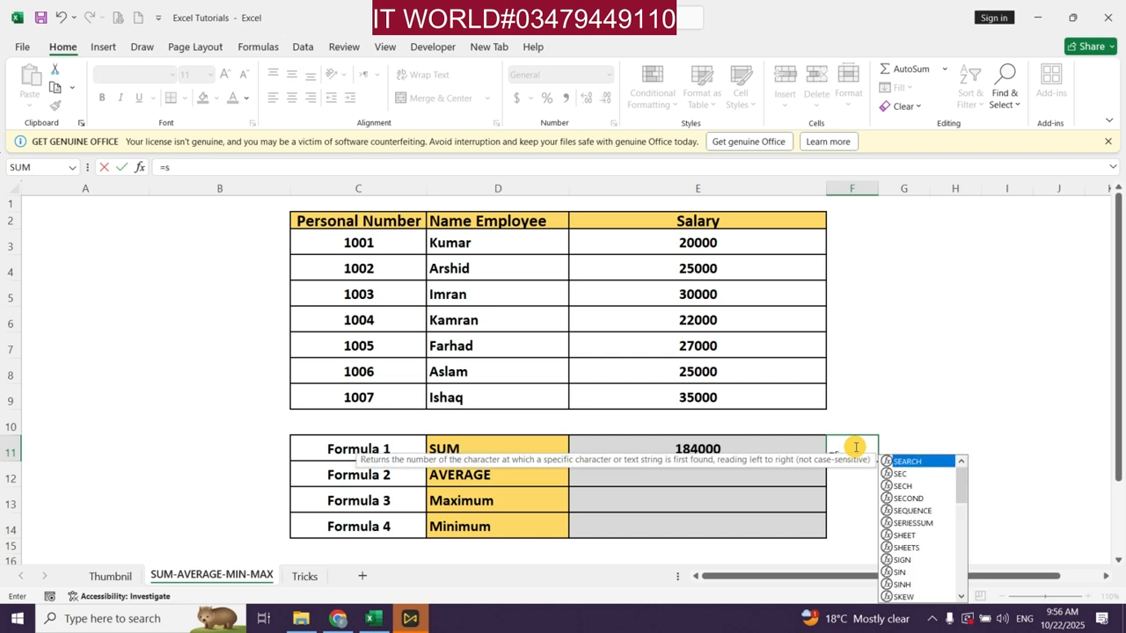
type("um(")
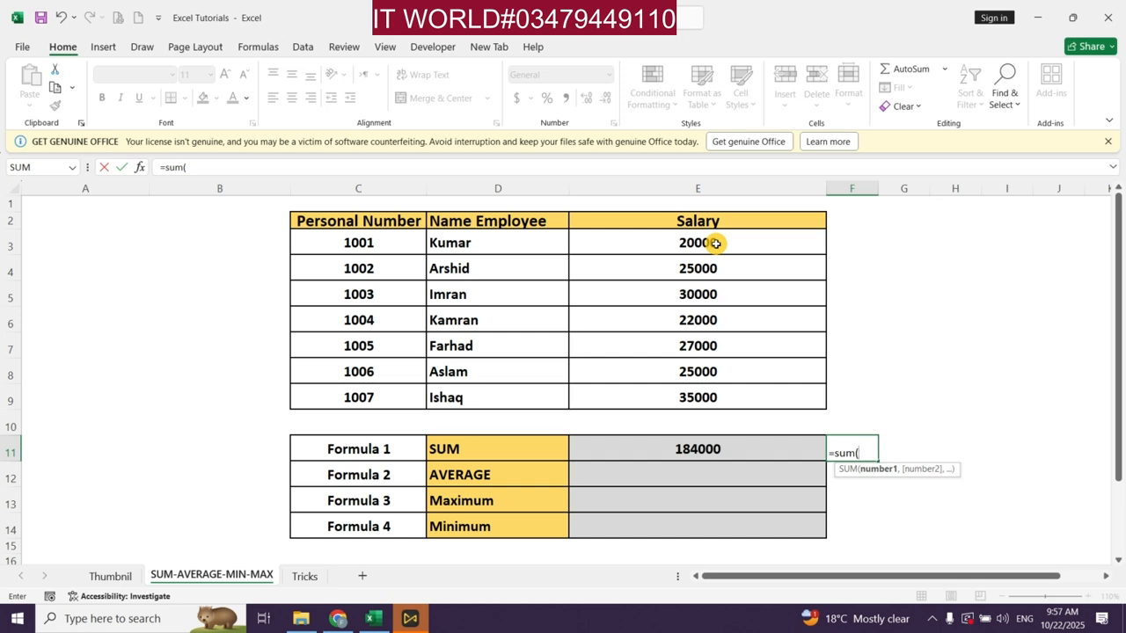
left_click(716, 243)
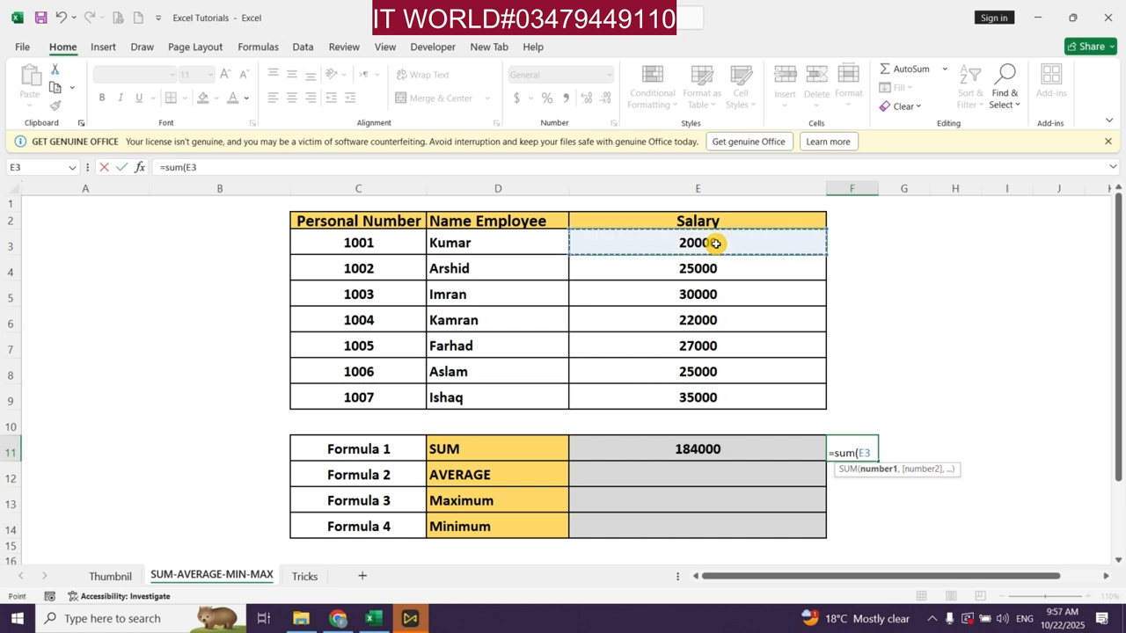
type(",")
left_click(716, 301)
type(",")
left_click(719, 346)
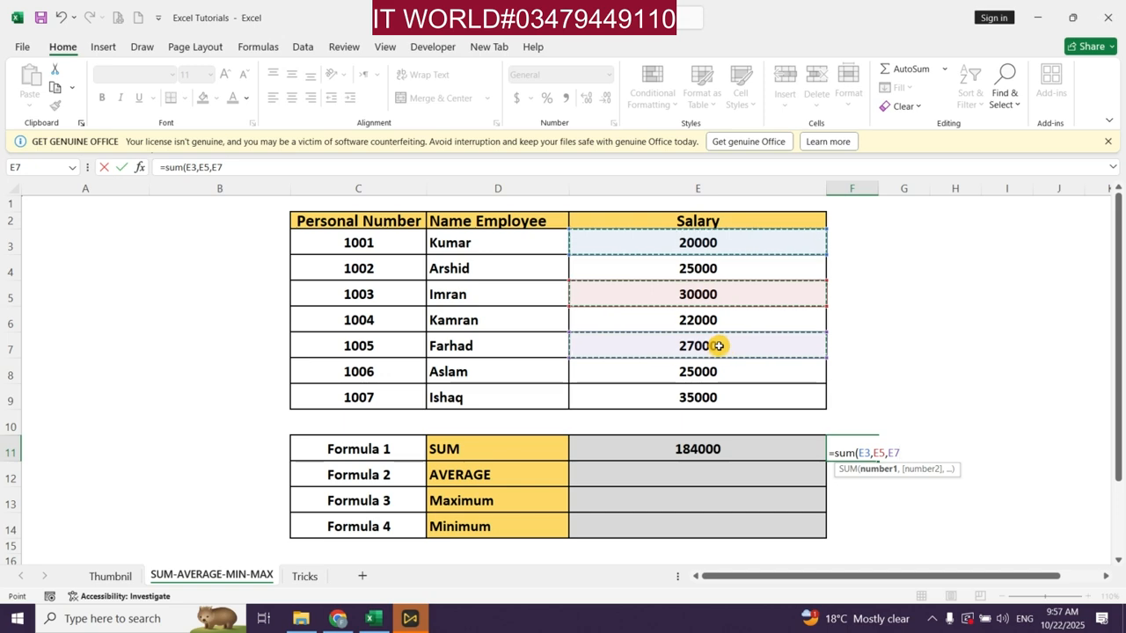
type(")")
key("Return")
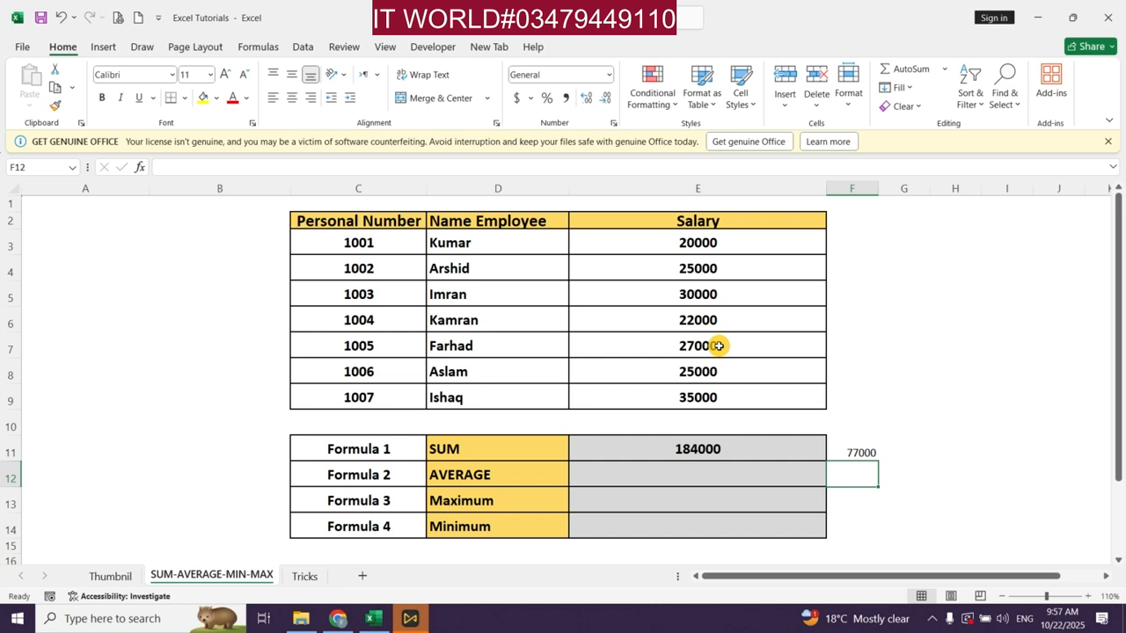
Step: Replace the formula in F11 with =E3+E4+E5 to add the first three salaries directly
key("Up")
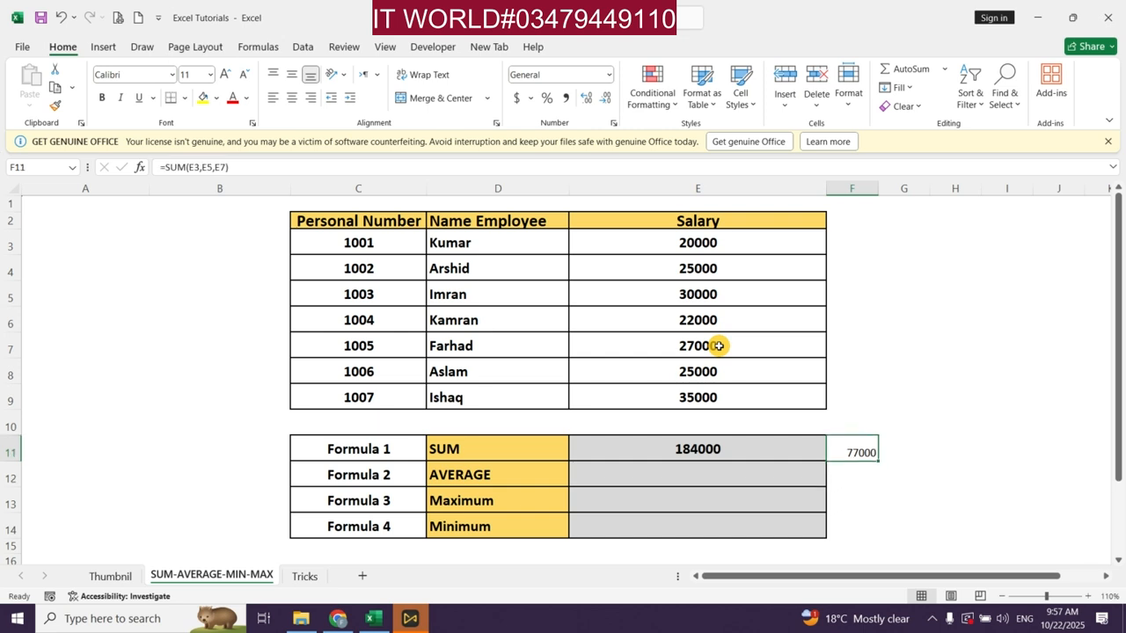
type("=")
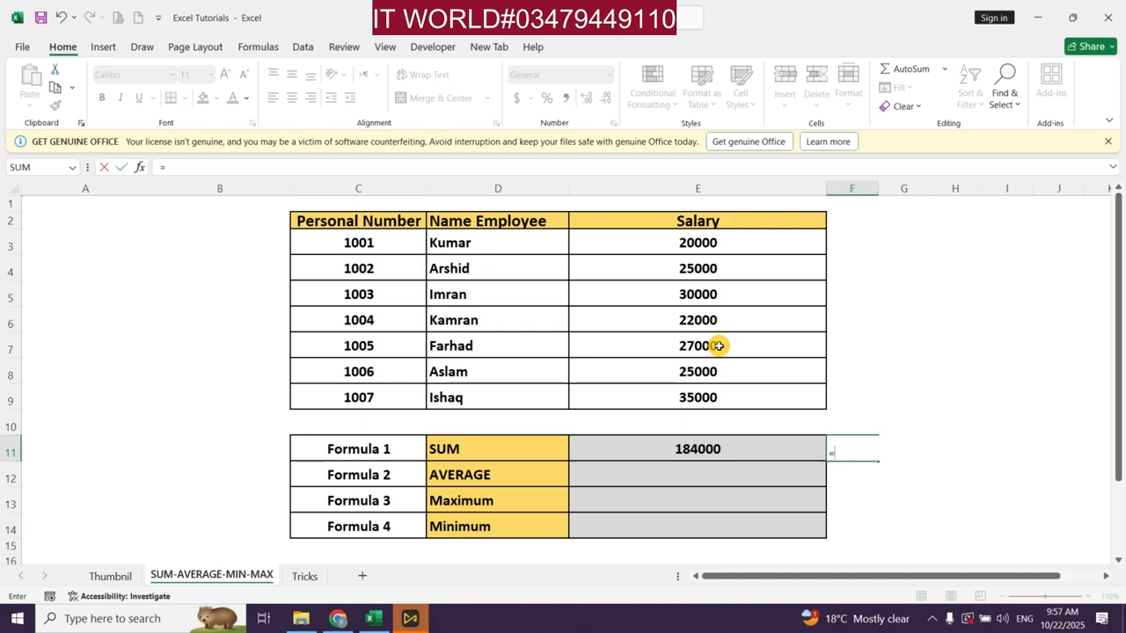
left_click(720, 247)
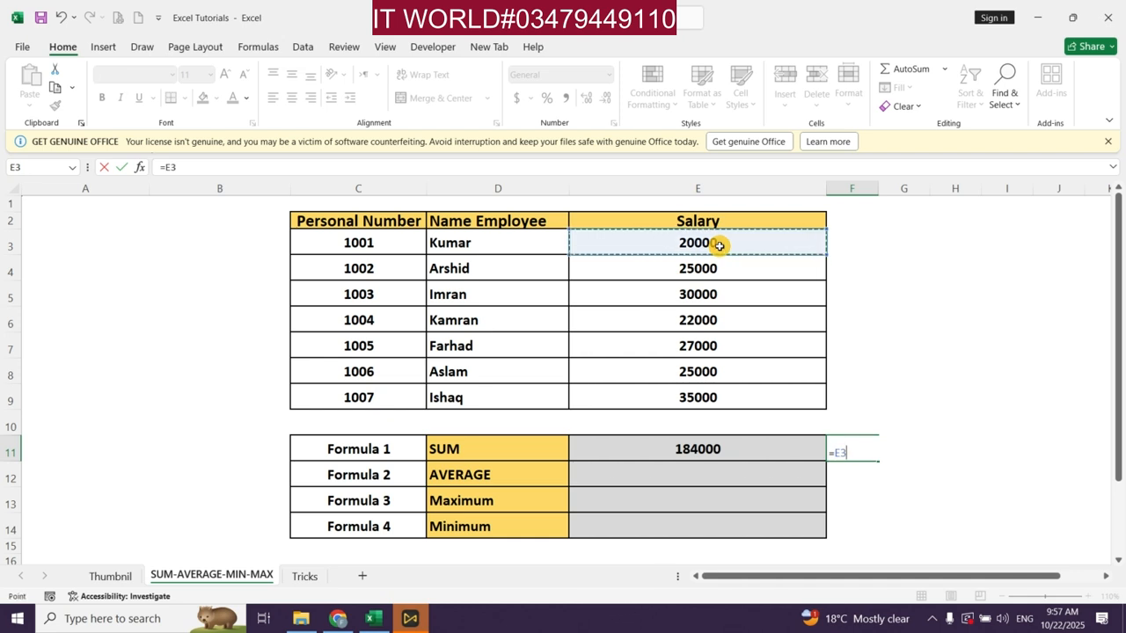
type("+")
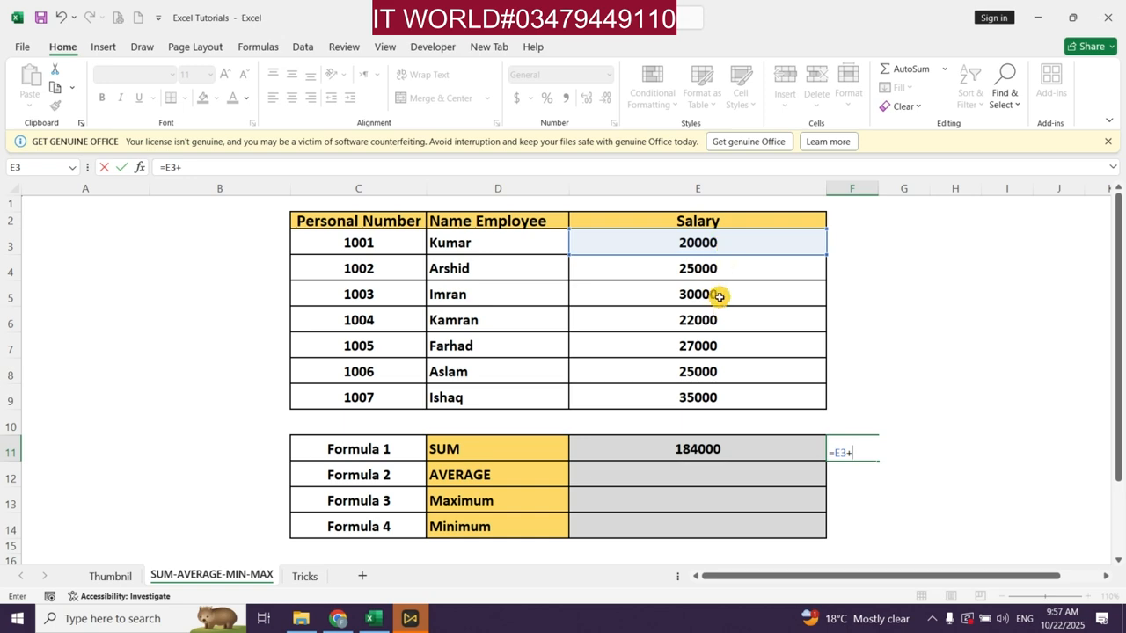
left_click(719, 273)
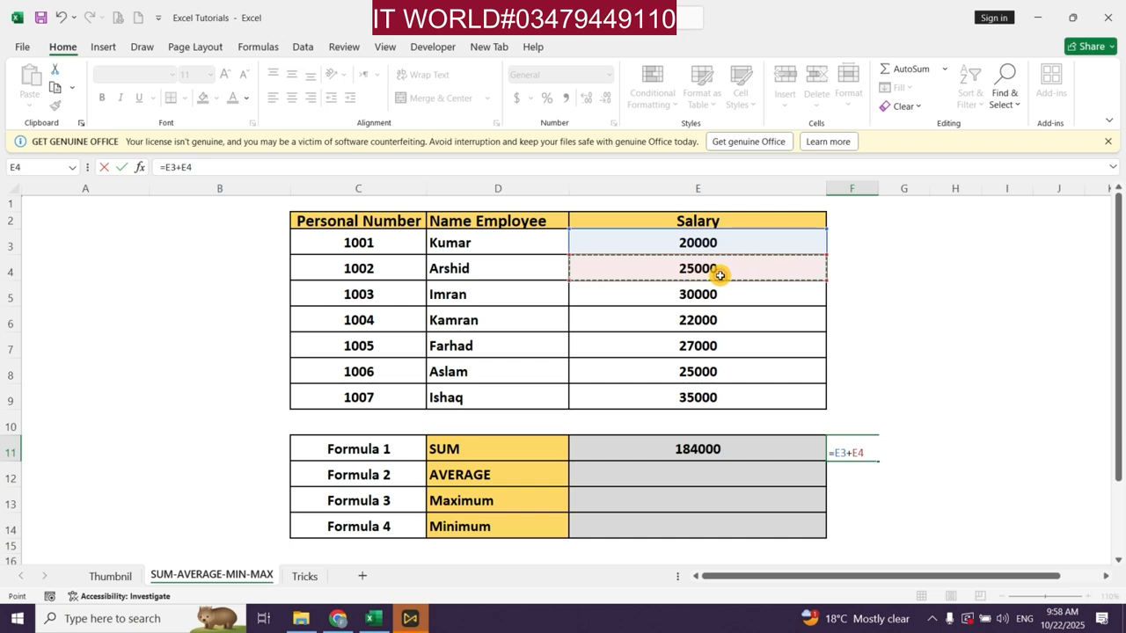
type("+")
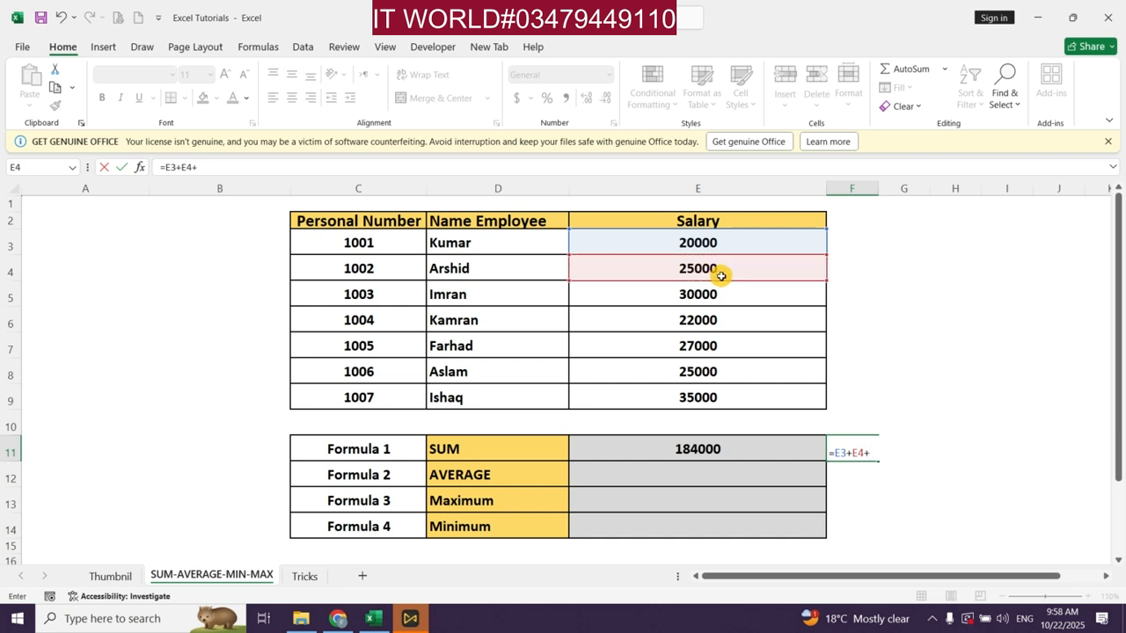
left_click(721, 297)
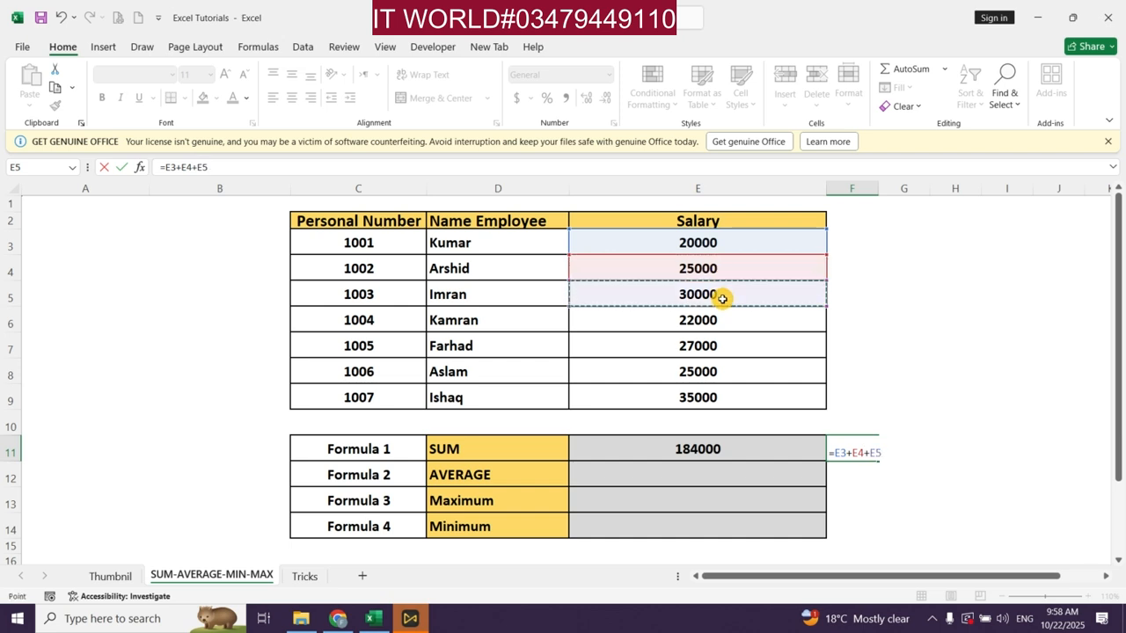
key("Return")
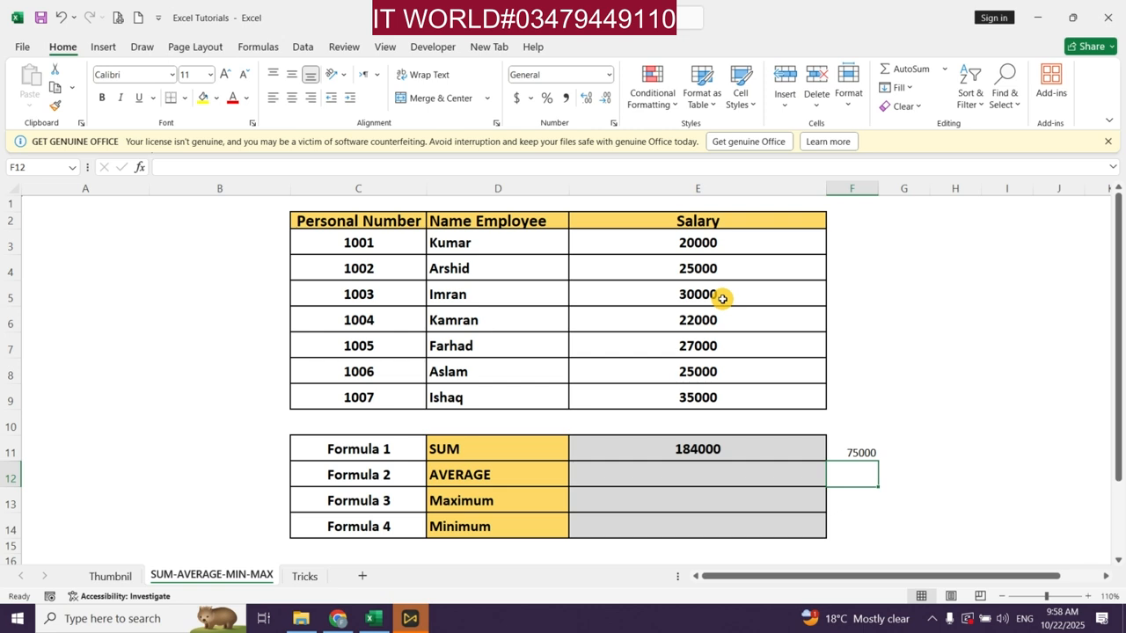
Step: Clear the addition formula from cell F11
key("Up")
key("Delete")
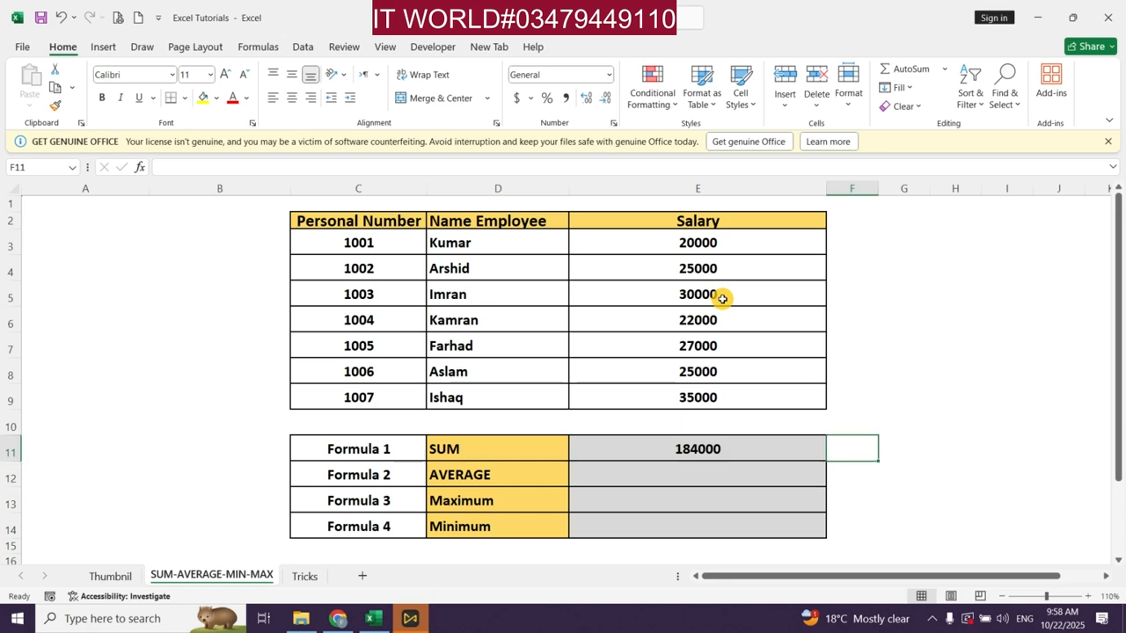
key("Down")
key("Up")
Step: Enter an AVERAGE formula in cell E12 that averages the salaries in E3:E9
key("Left")
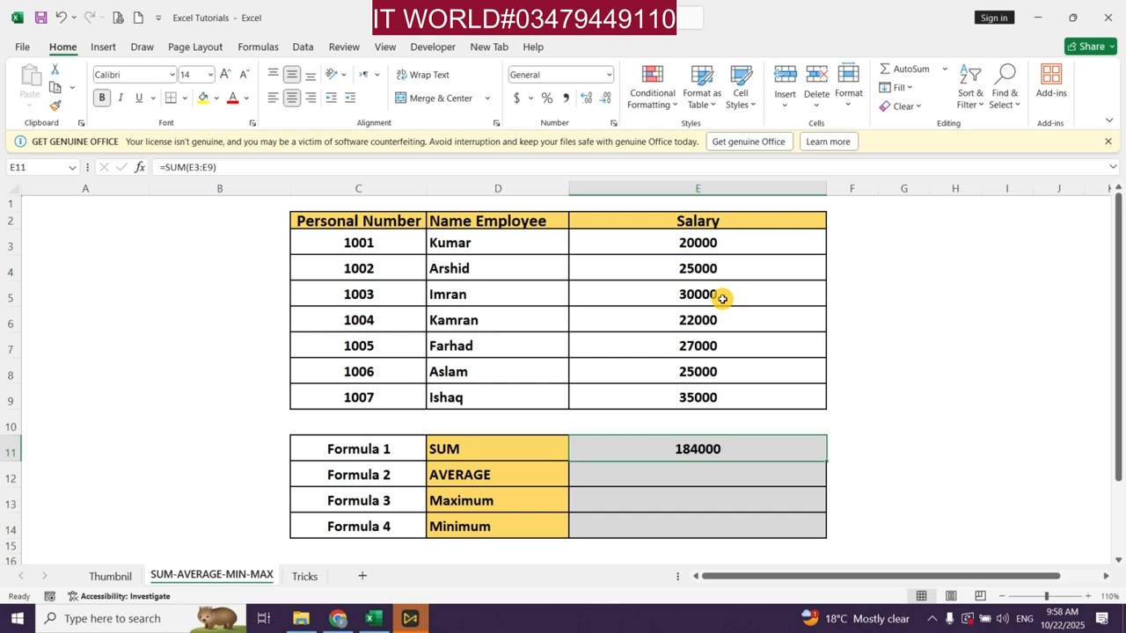
key("Down")
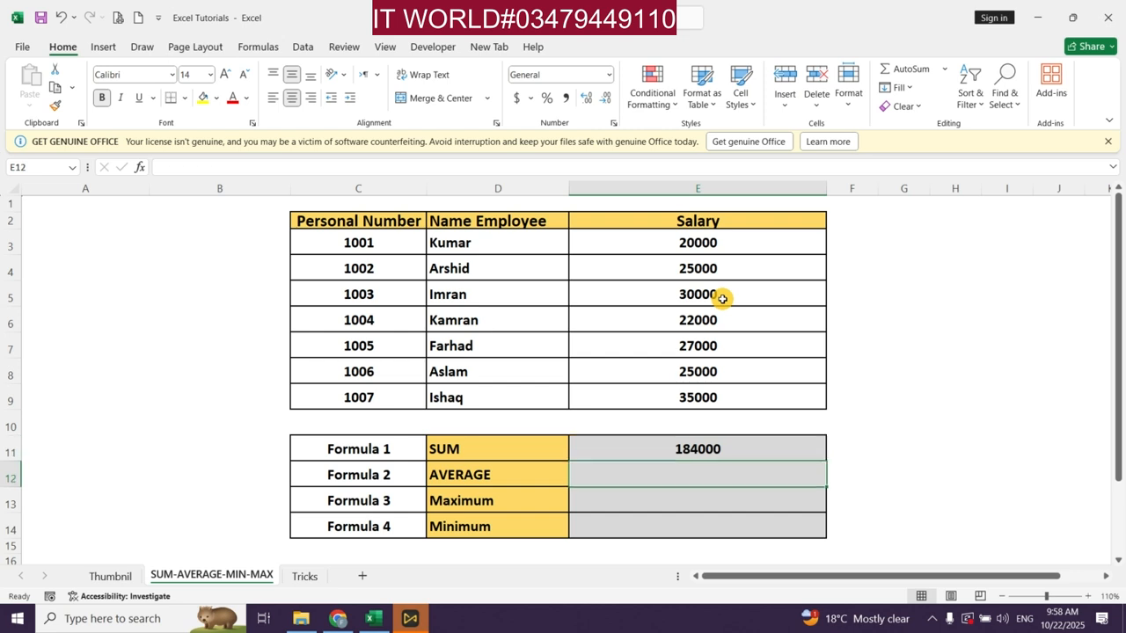
key("Left")
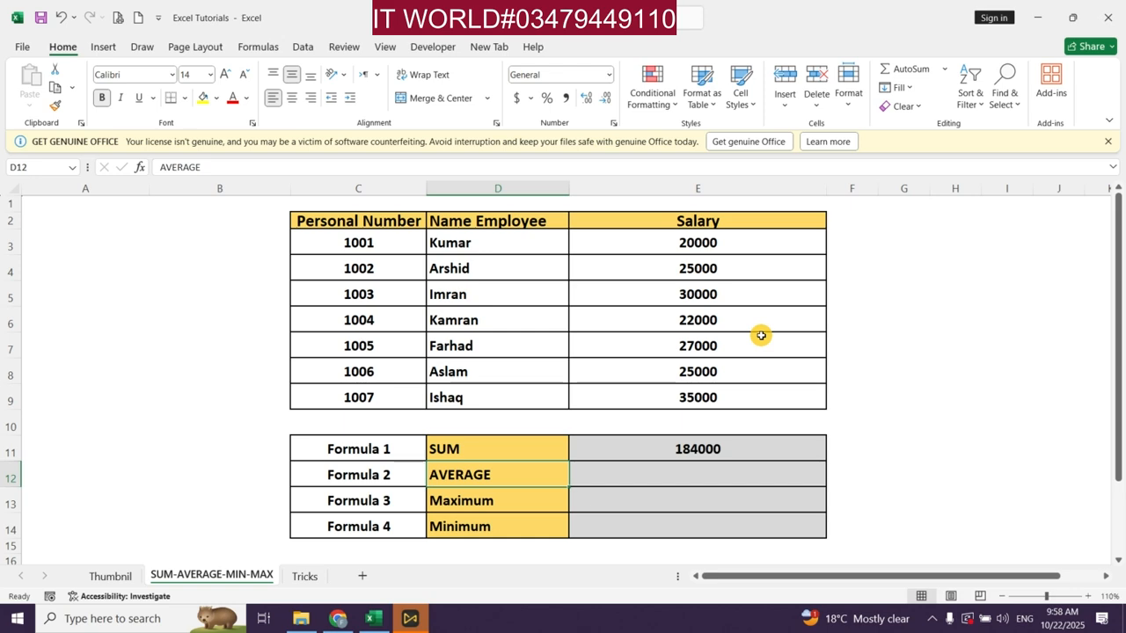
key("Right")
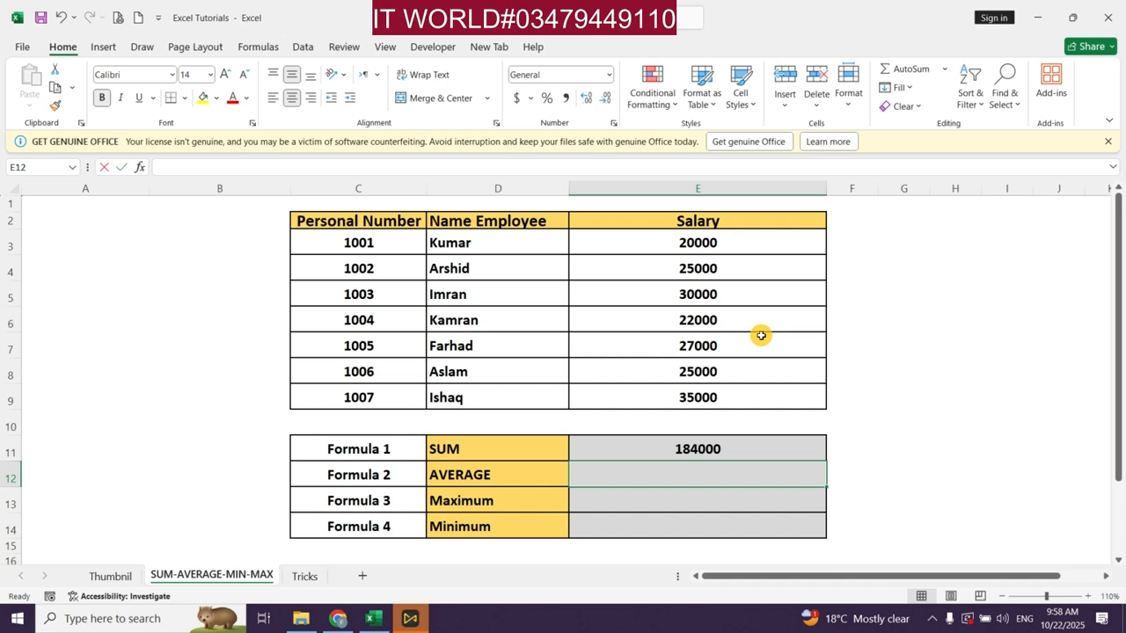
type("=")
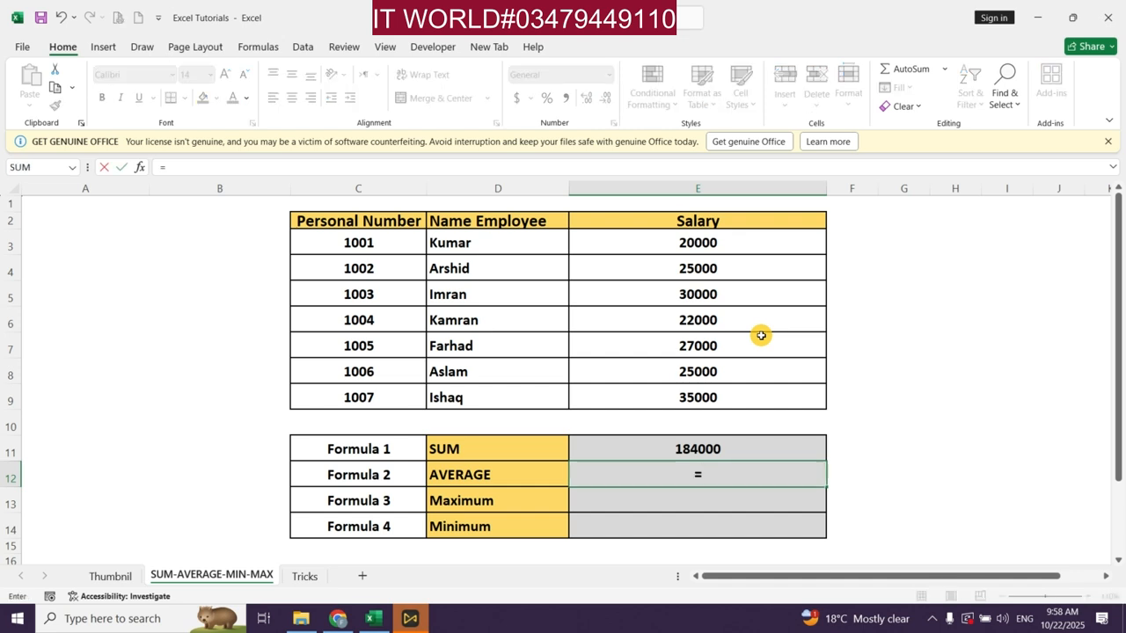
type("av")
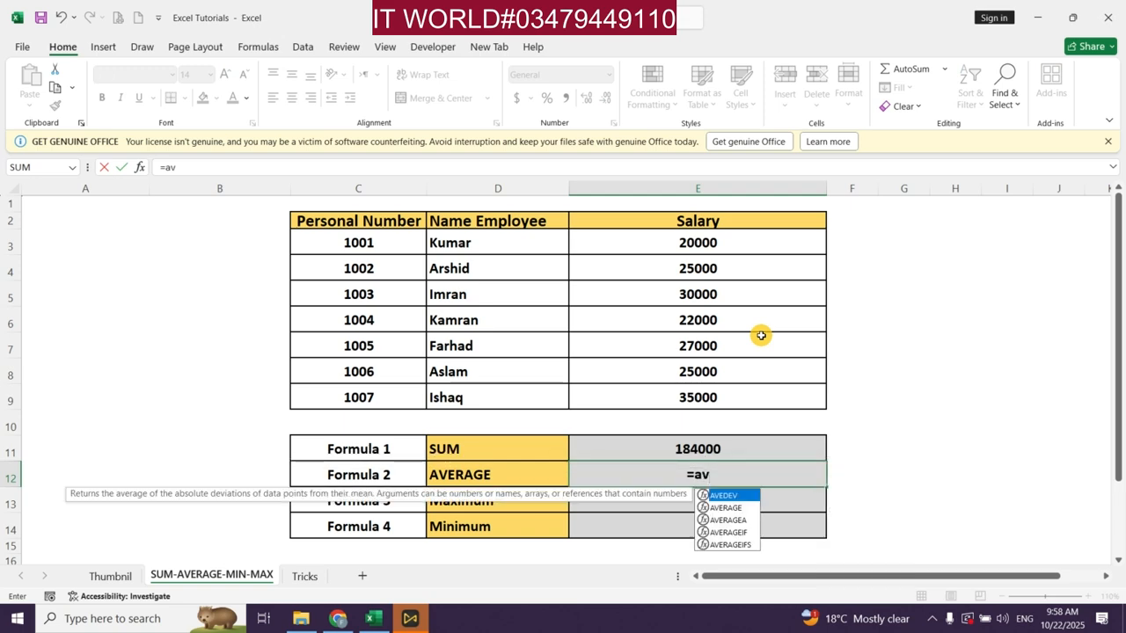
type("er")
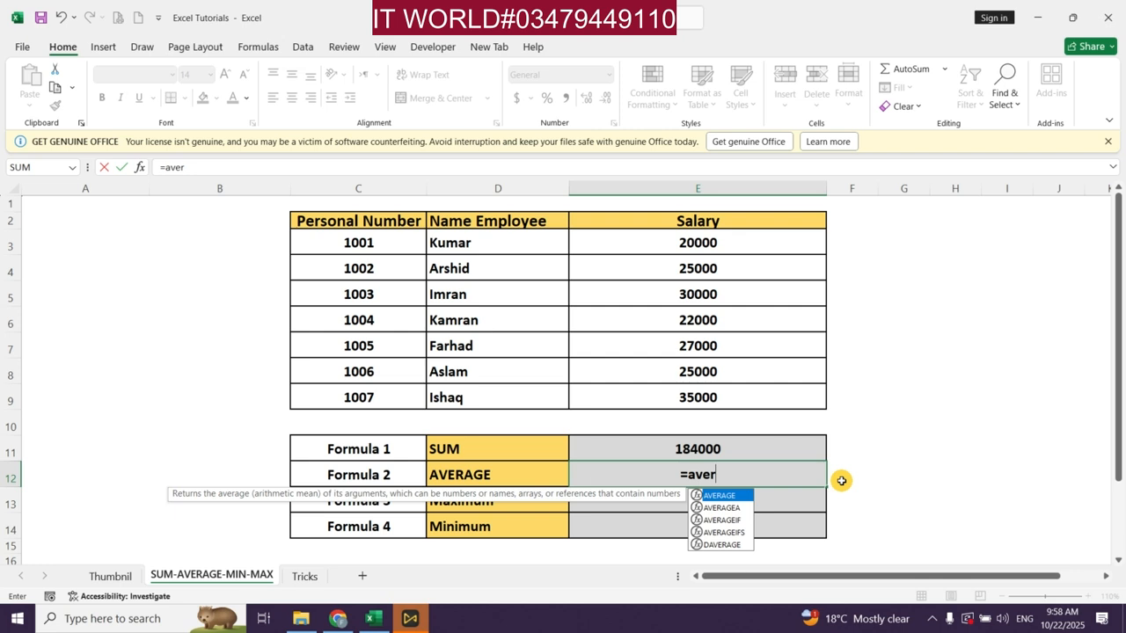
key("Tab")
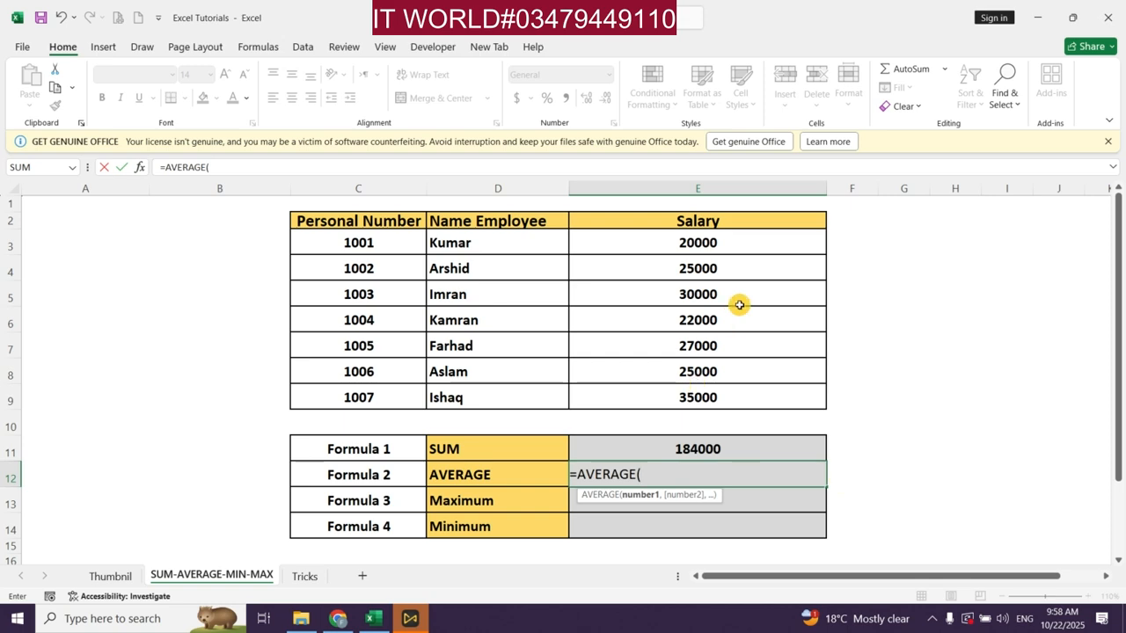
left_click_drag(739, 247, 749, 395)
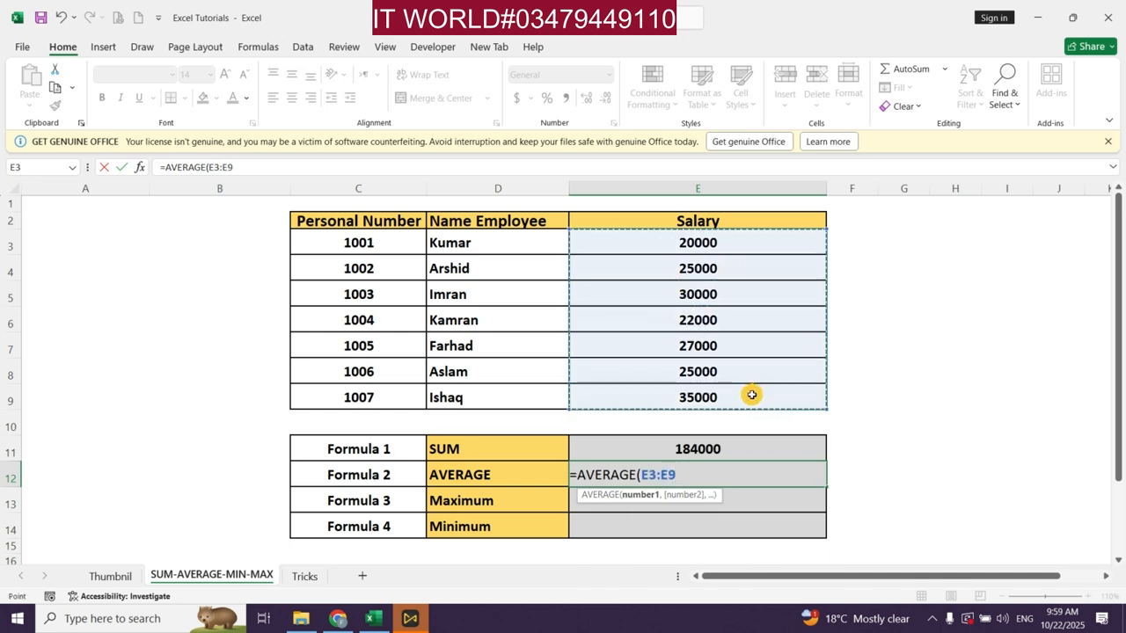
key("Return")
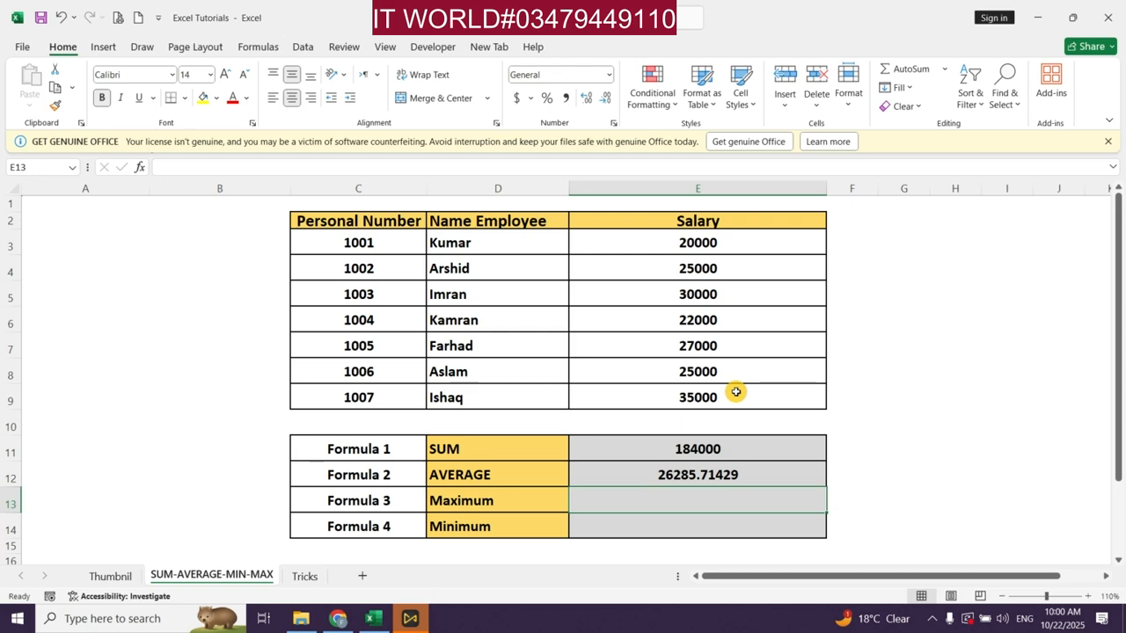
Step: Enter a MAX formula in cell E13 that finds the highest salary in E3:E9
type("=")
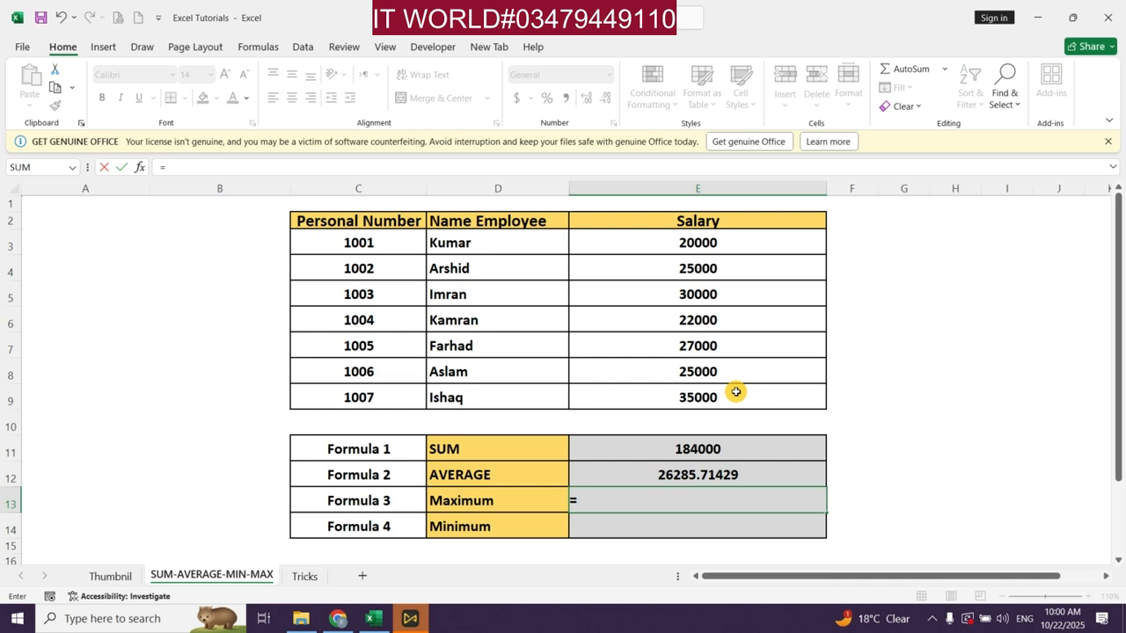
type("max")
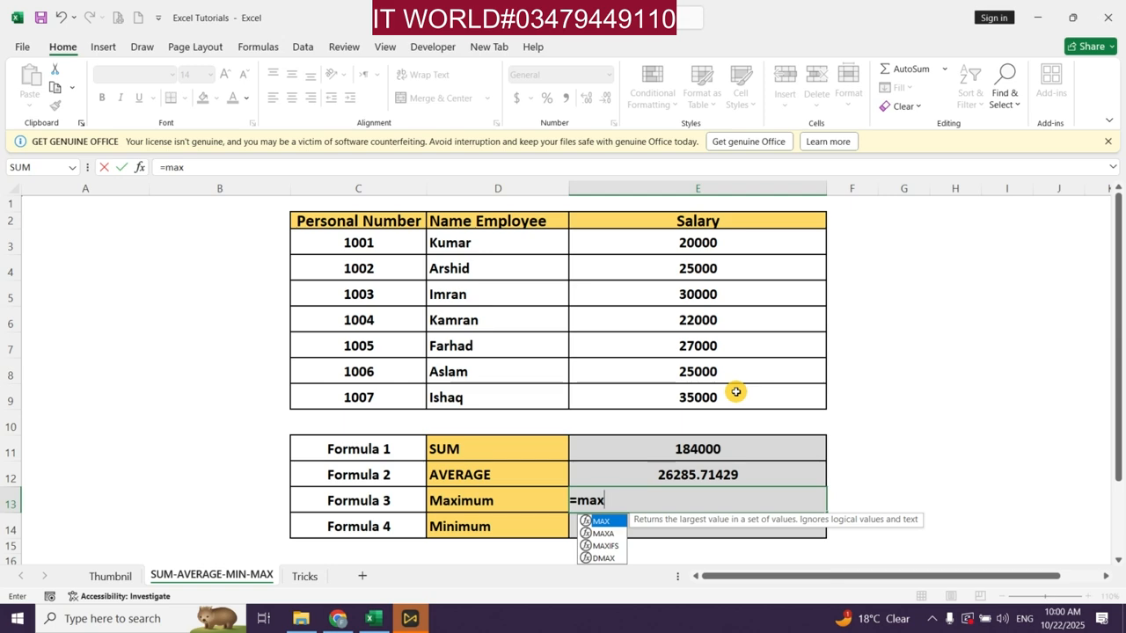
type("(")
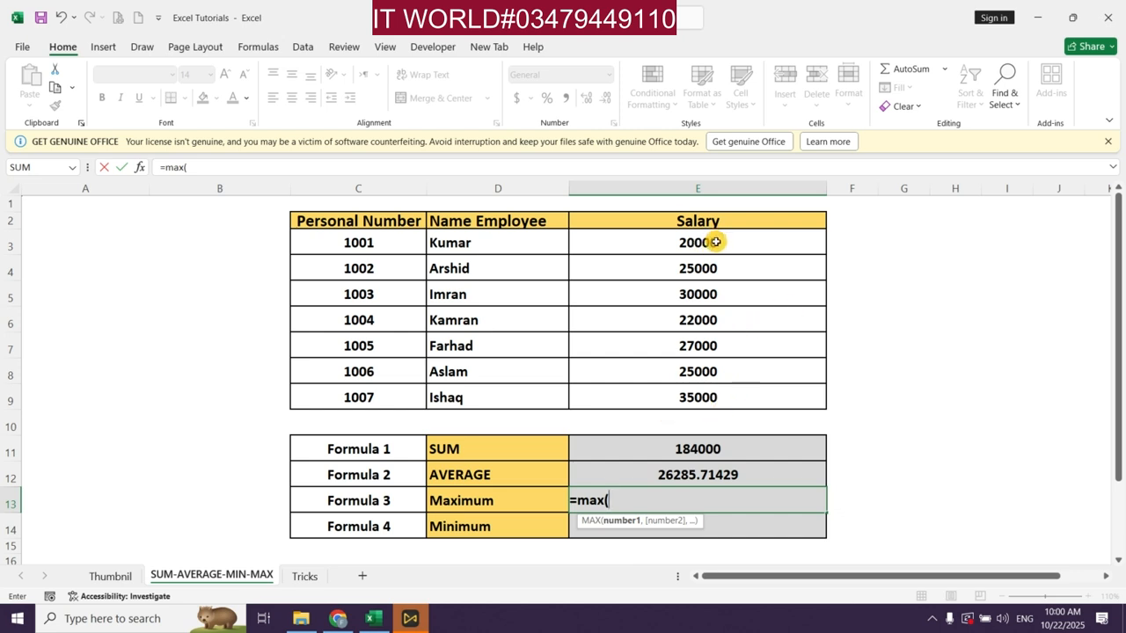
left_click(717, 243)
left_click_drag(717, 261, 725, 398)
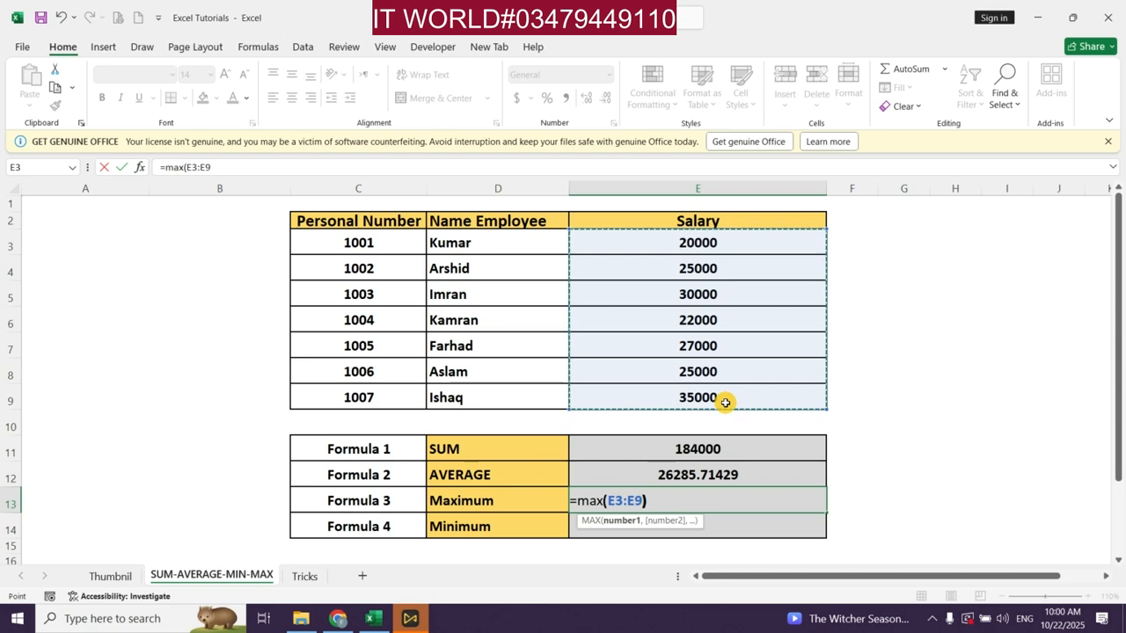
key("Return")
key("Up")
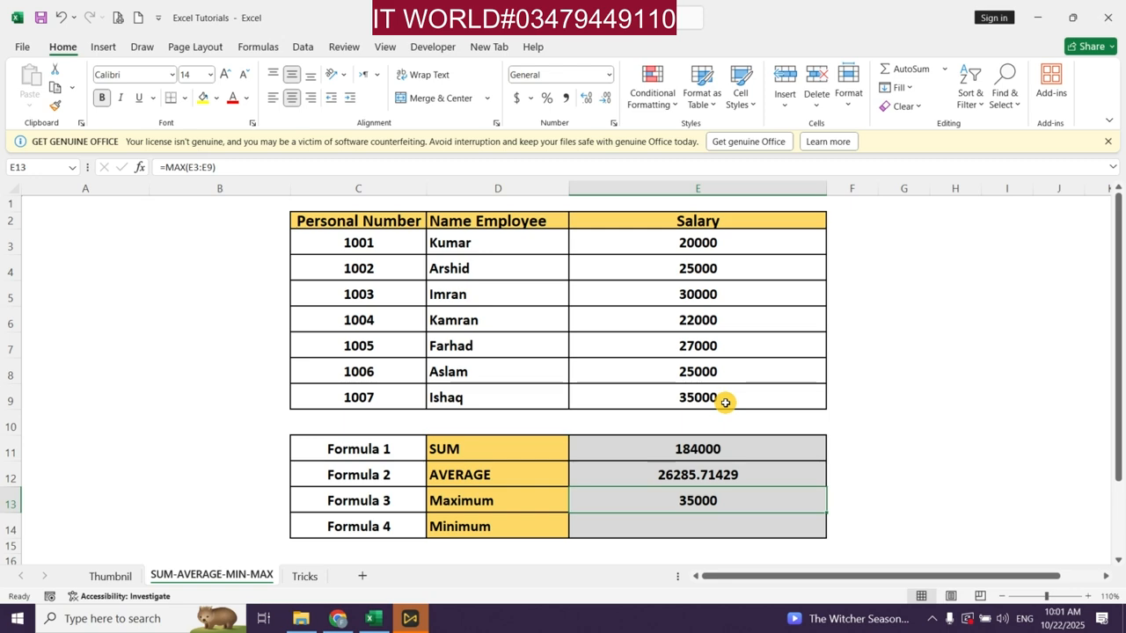
Step: Enter a MIN formula in cell E14 that finds the lowest salary in E3:E9, and dismiss the driver updater pop-up
key("Down")
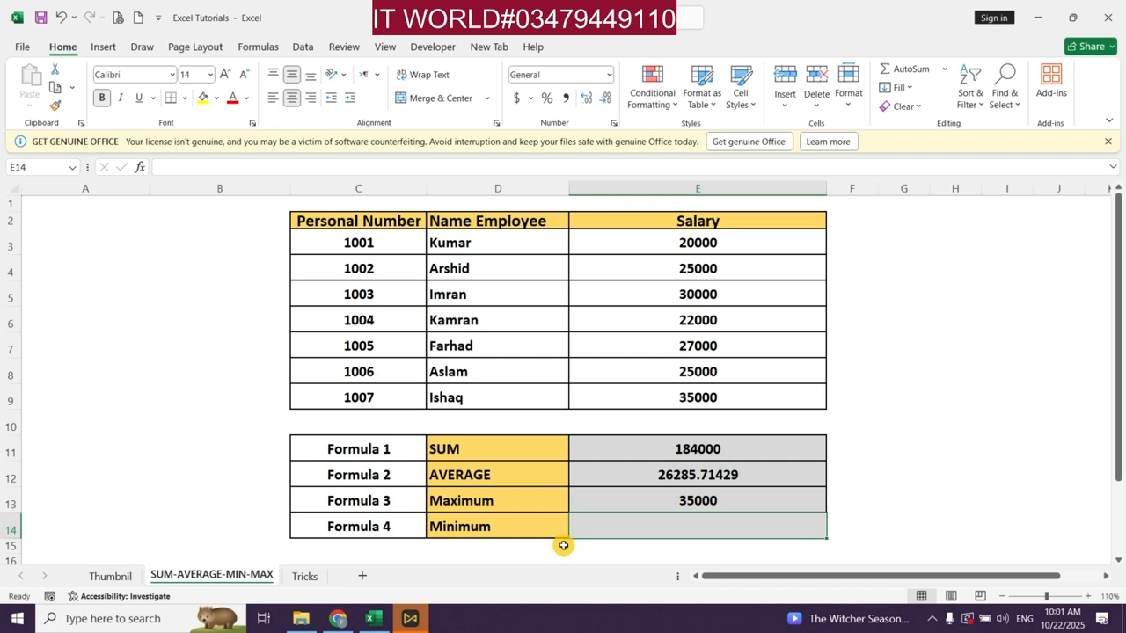
type("=")
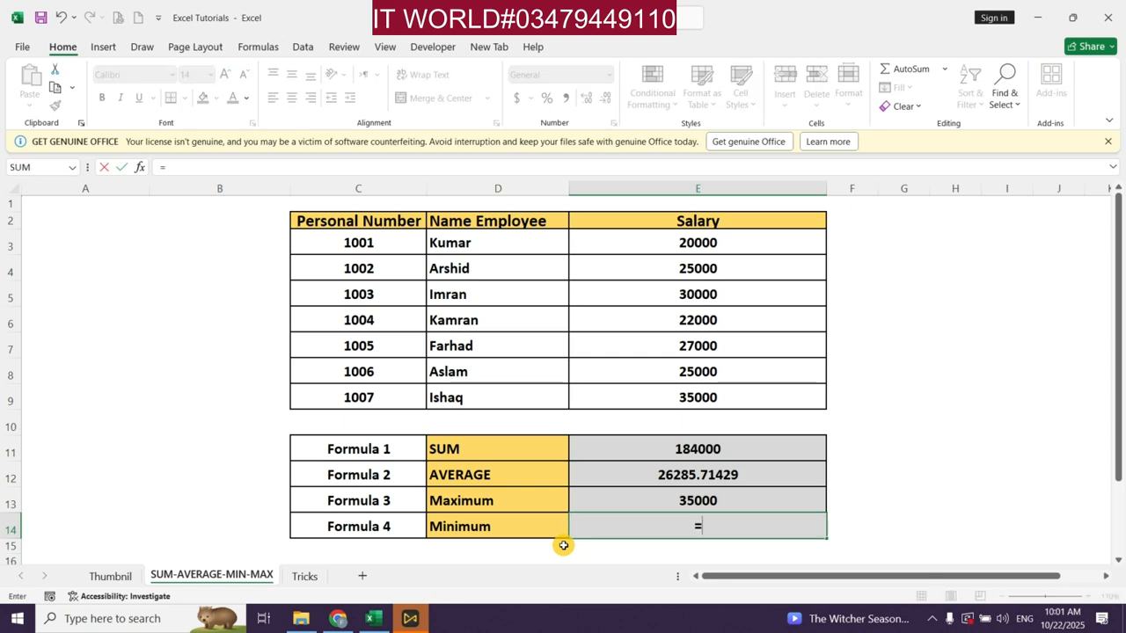
type("min")
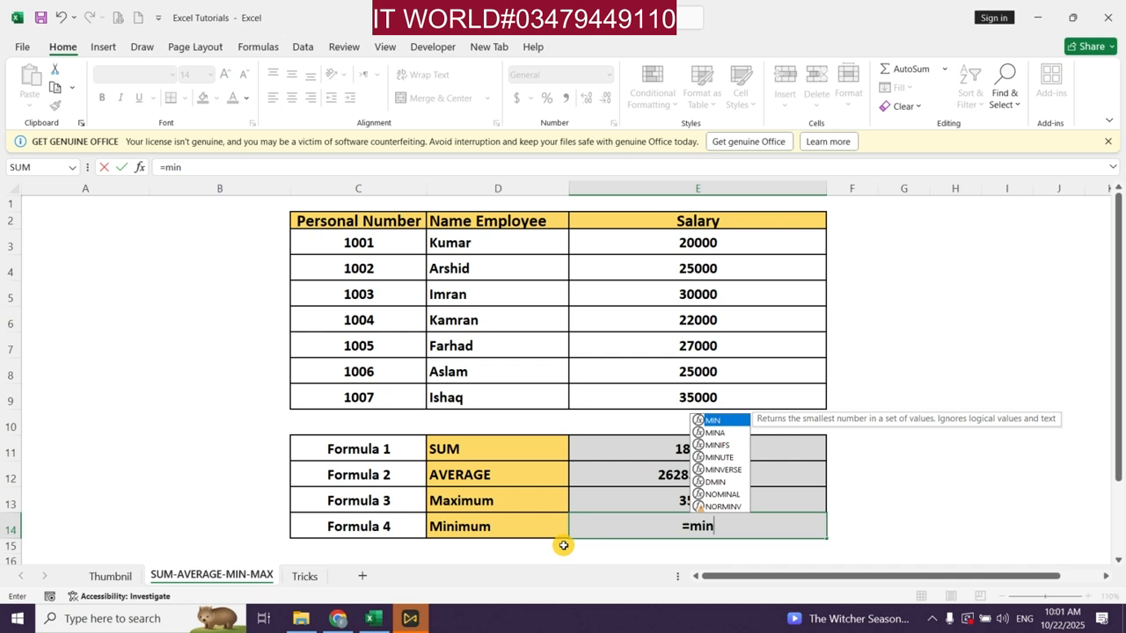
type("(")
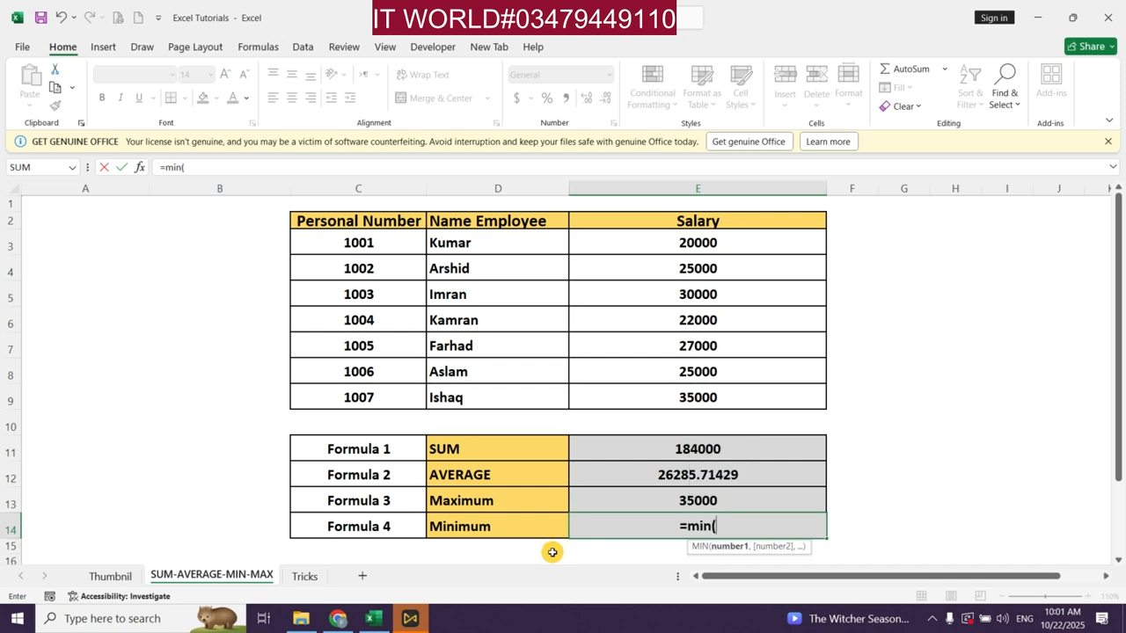
left_click_drag(716, 244, 729, 397)
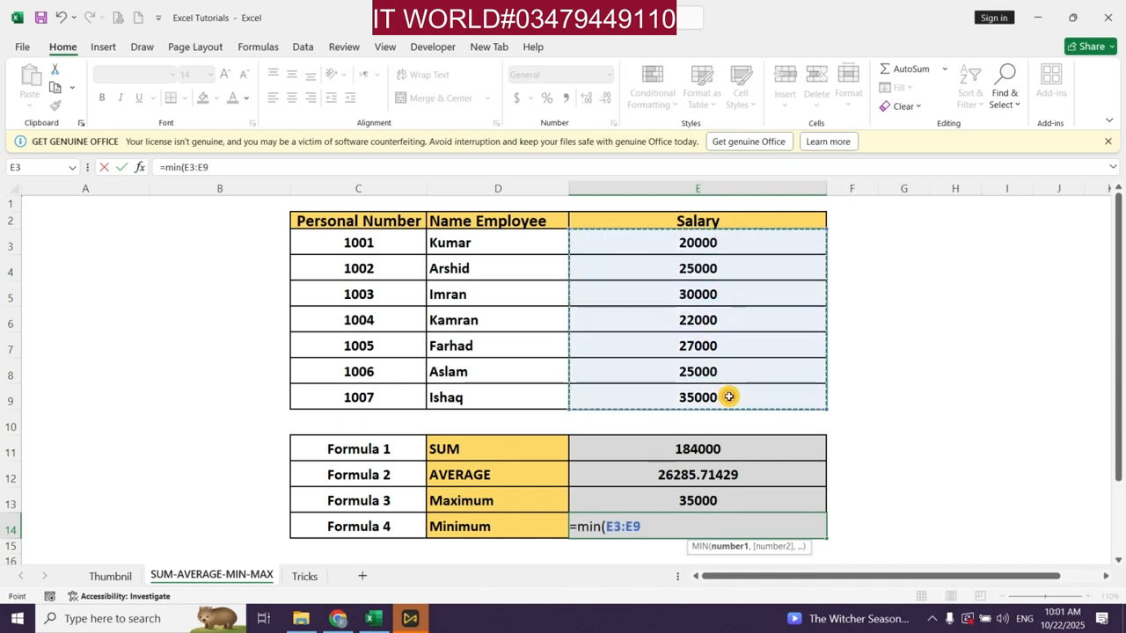
key("Return")
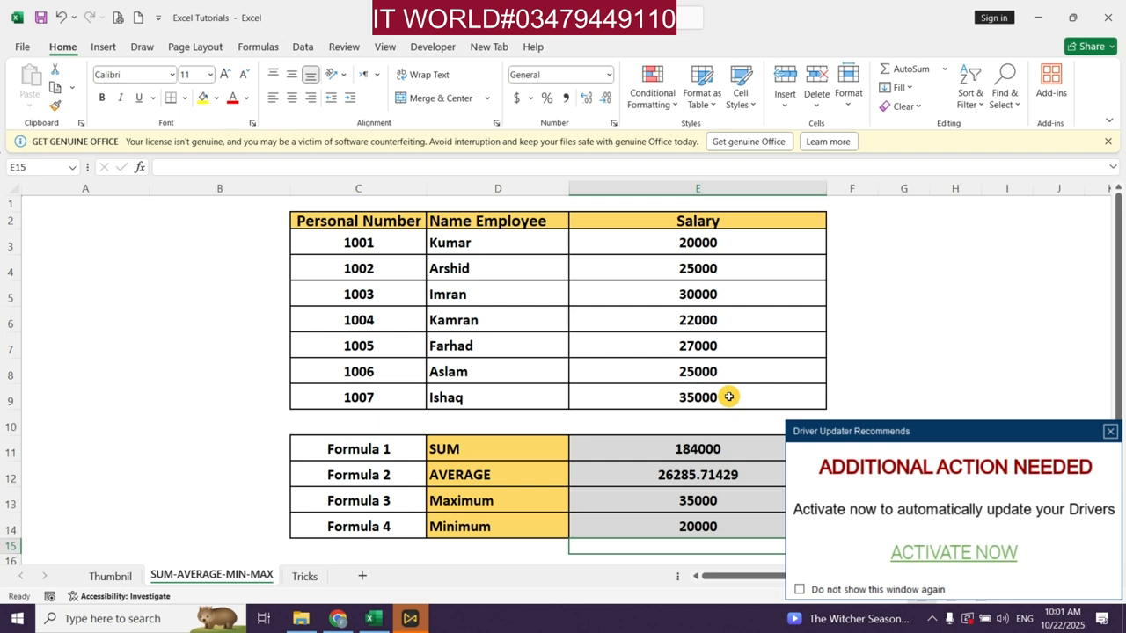
left_click(1110, 437)
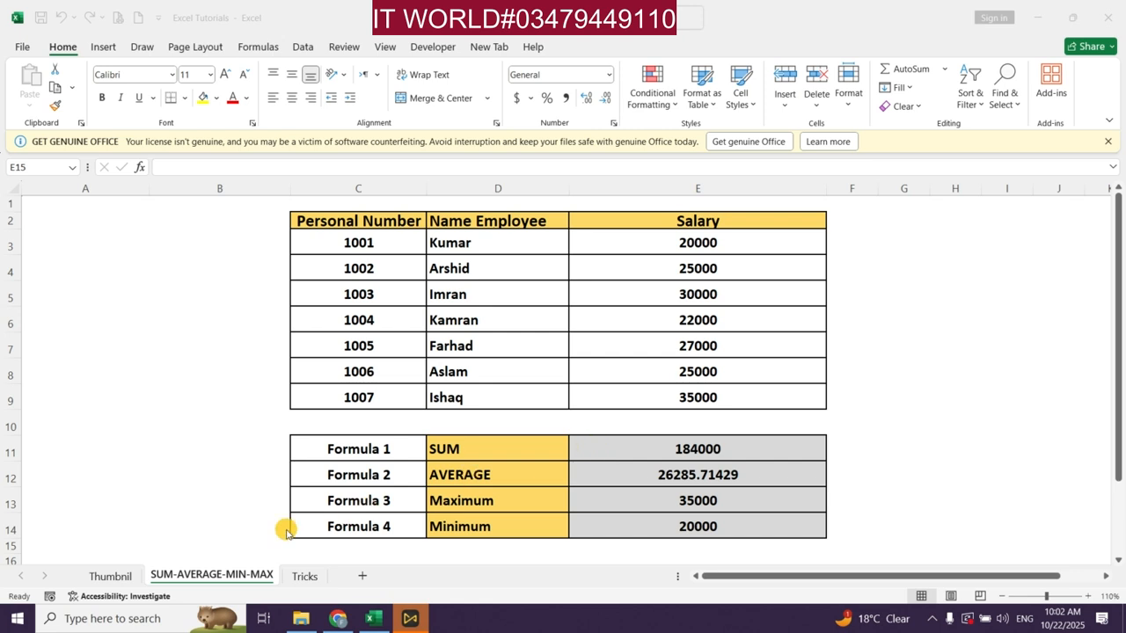
Step: On the Tricks sheet, total the Salary column C2:C8 in cell C9 with AutoSum and centre that cell
left_click(301, 578)
left_click(300, 578)
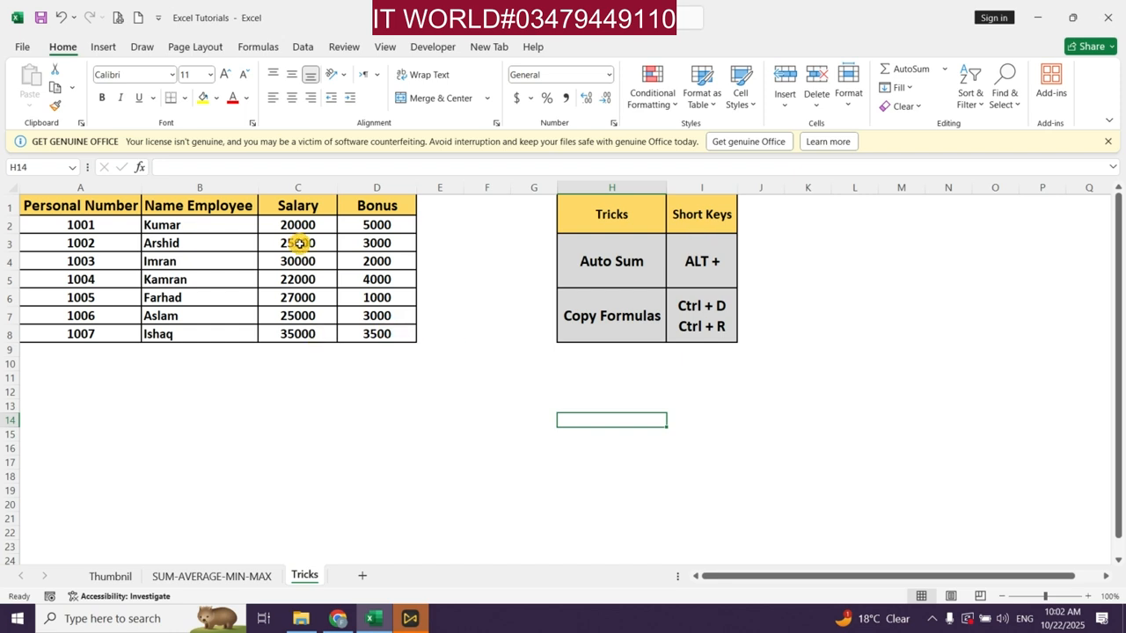
left_click(308, 350)
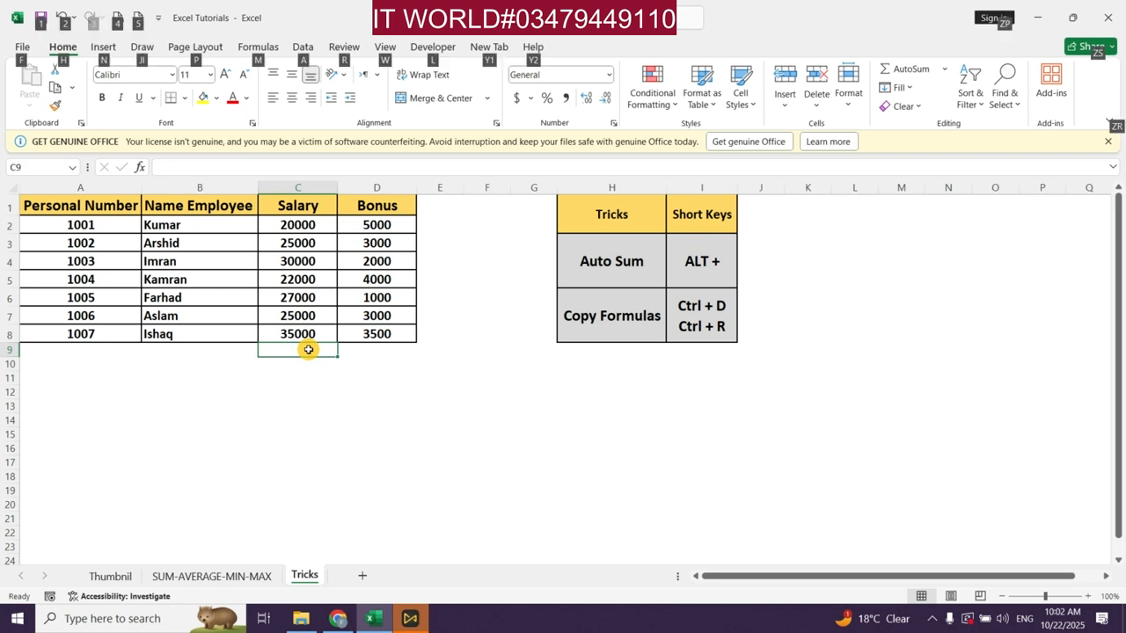
key("alt+equal")
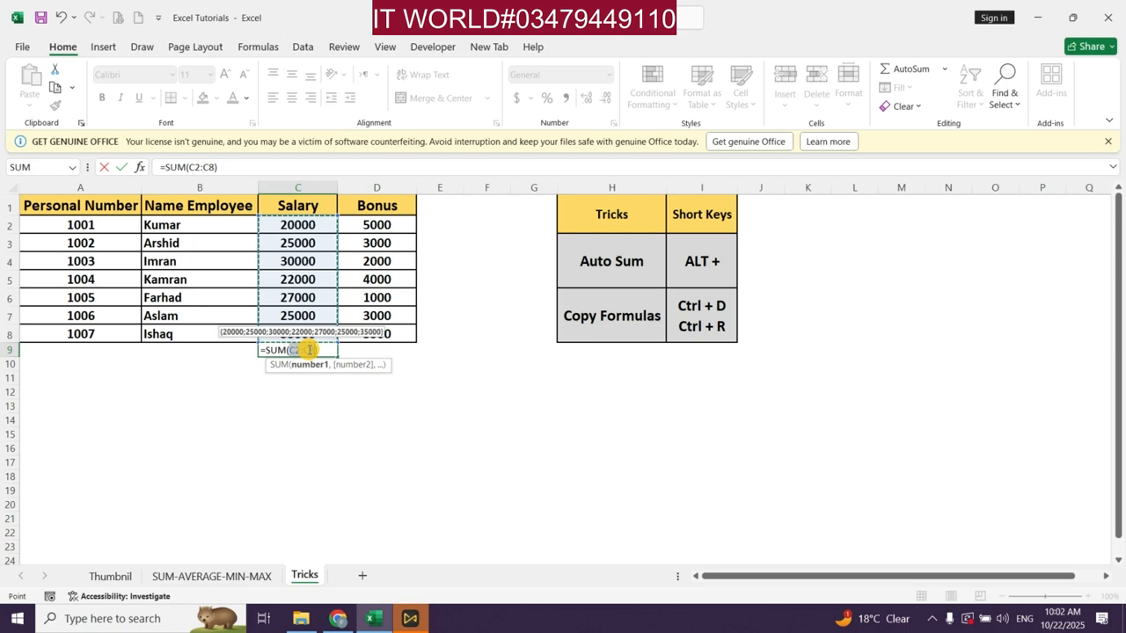
key("Return")
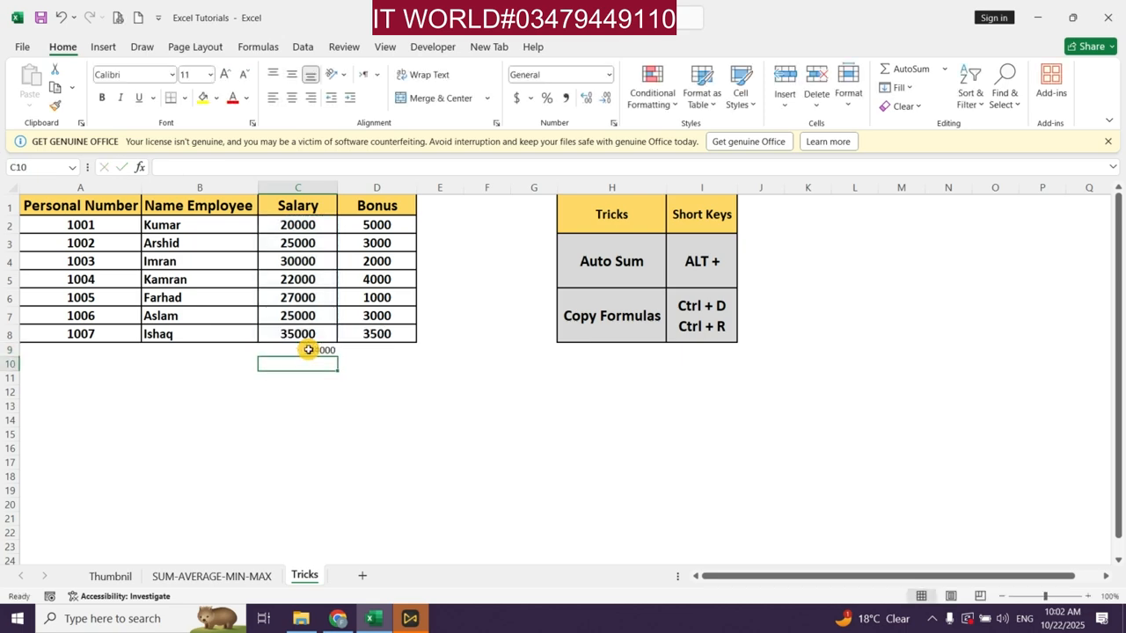
left_click(307, 350)
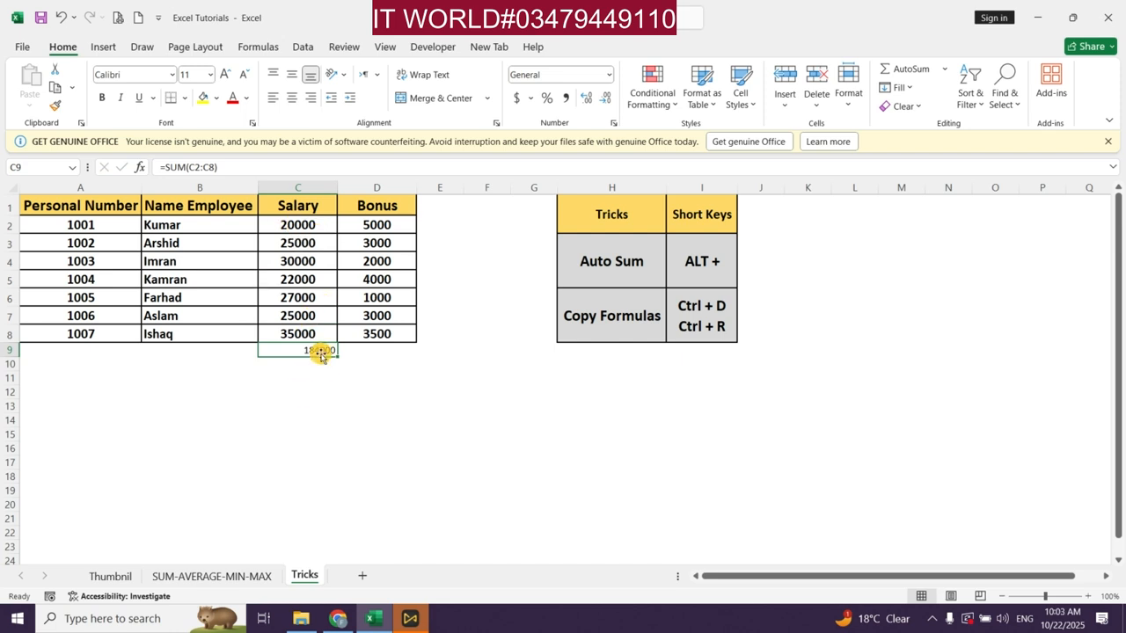
left_click(299, 97)
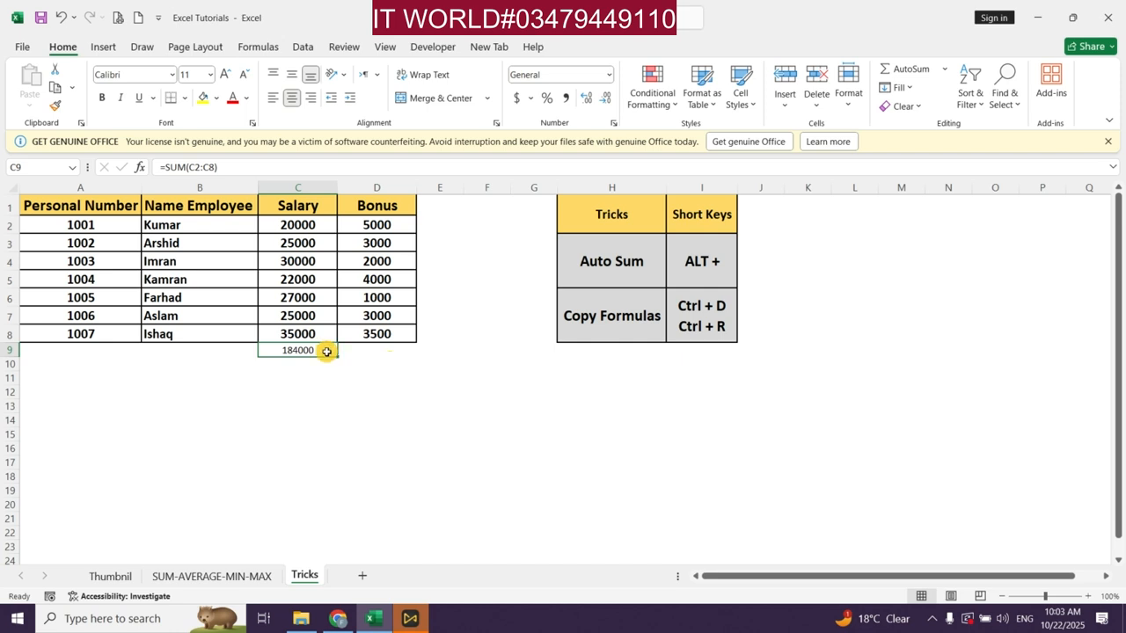
Step: Use AutoSum in cell E2 to add the first employee's salary and bonus from C2:D2
left_click(431, 224)
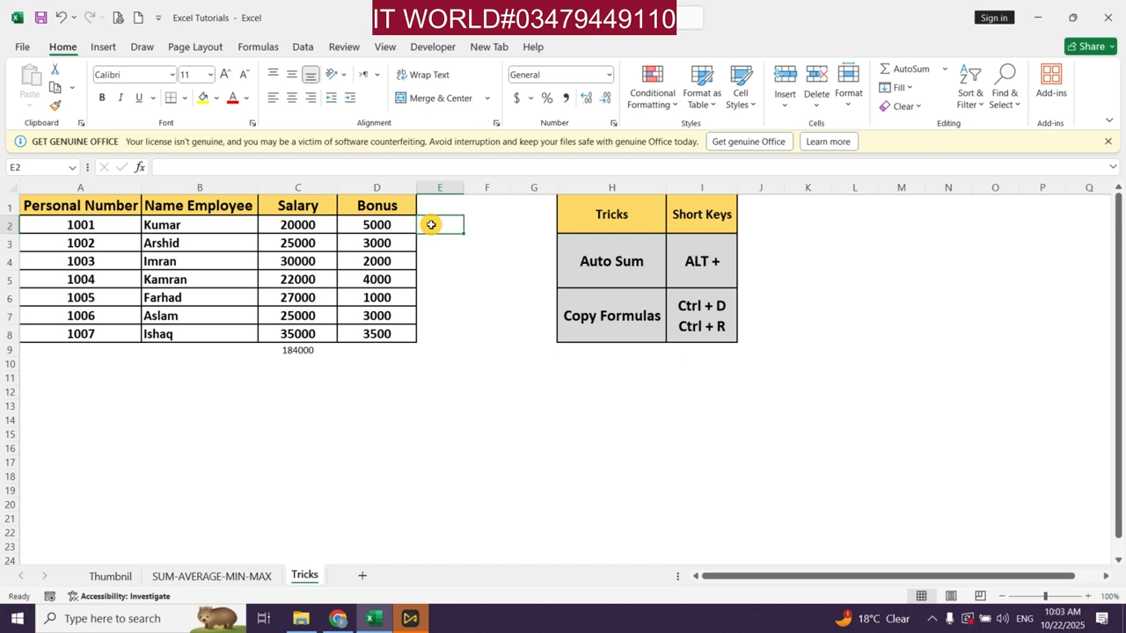
key("alt+equal")
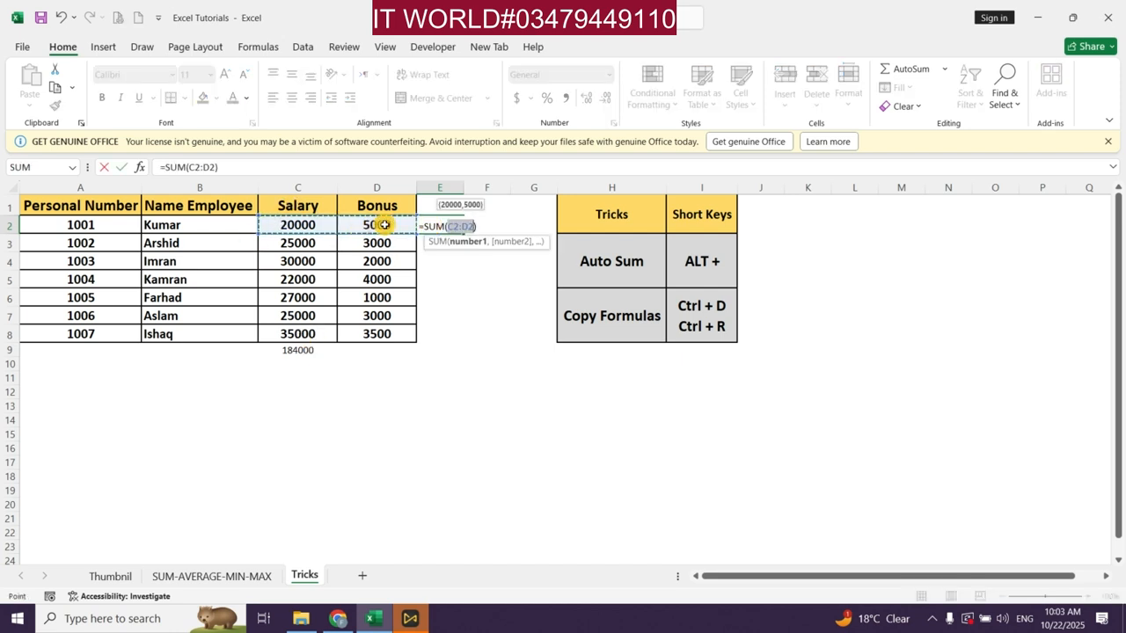
key("Return")
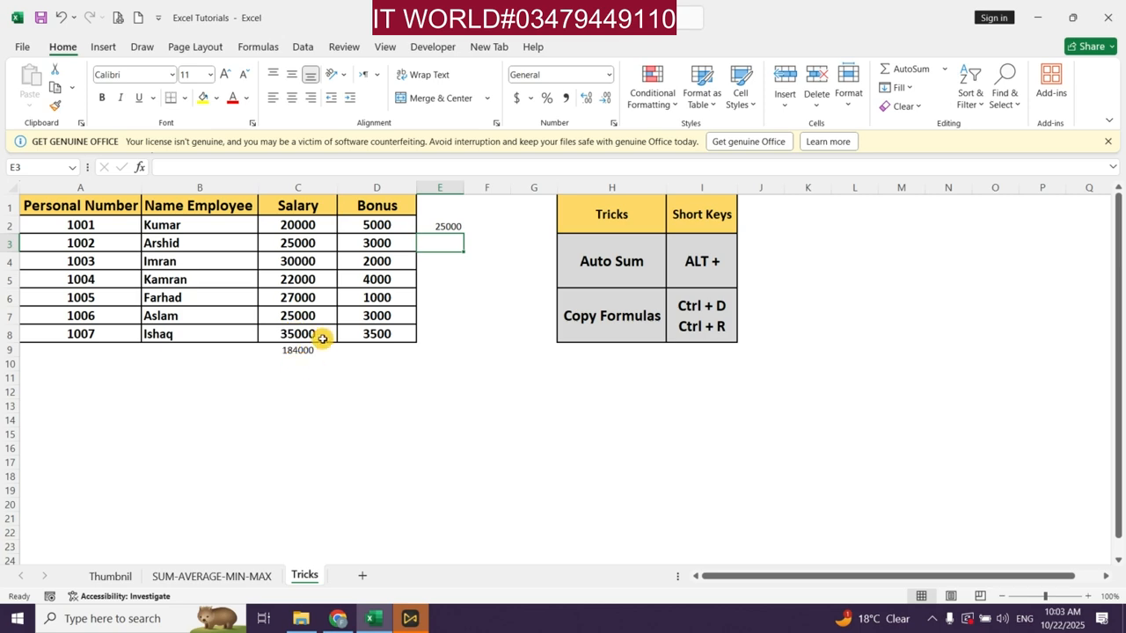
Step: Clear the AutoSum formulas from cells E2 and C9
left_click(435, 227)
key("Delete")
key("Down")
key("Down")
key("Down")
key("Down")
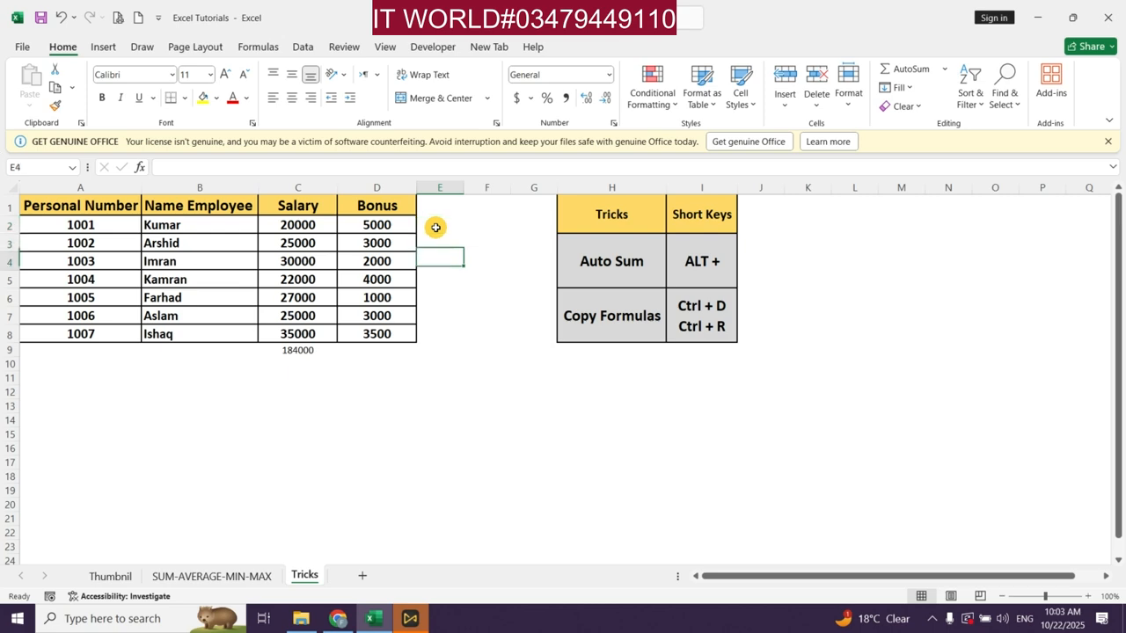
key("Down")
key("Down")
key("Down")
key("Left")
key("Left")
key("Left")
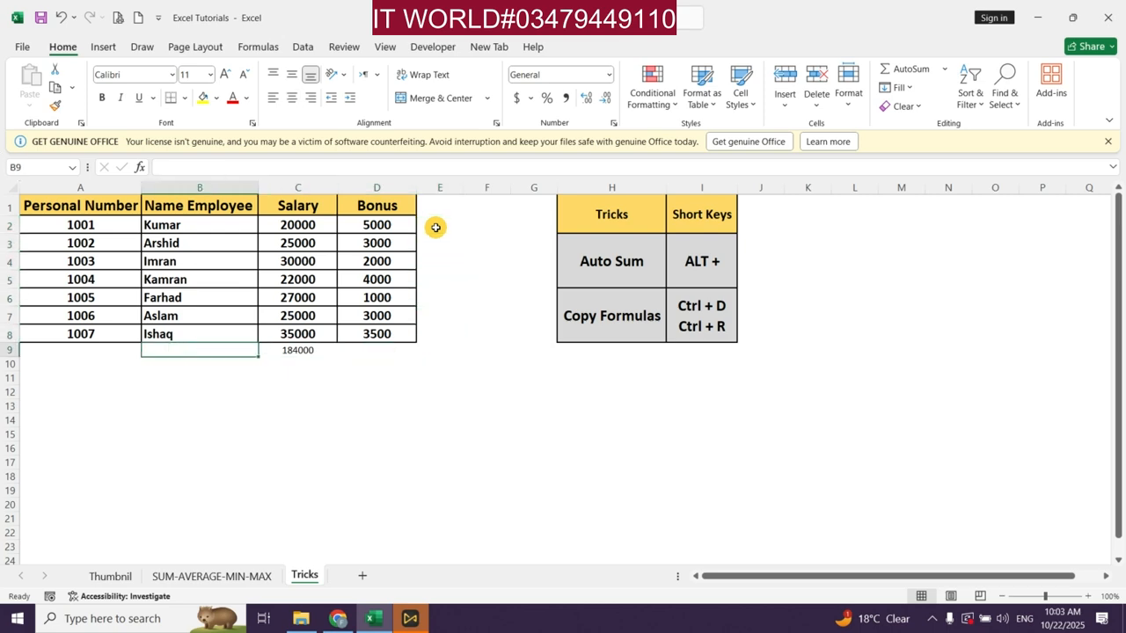
key("Right")
key("Delete")
Step: Apply AutoSum to the range C2:E9 to fill row totals in column E and column totals in row 9 at once
key("Up")
key("Up")
key("Up")
key("Up")
key("Up")
key("Up")
key("Up")
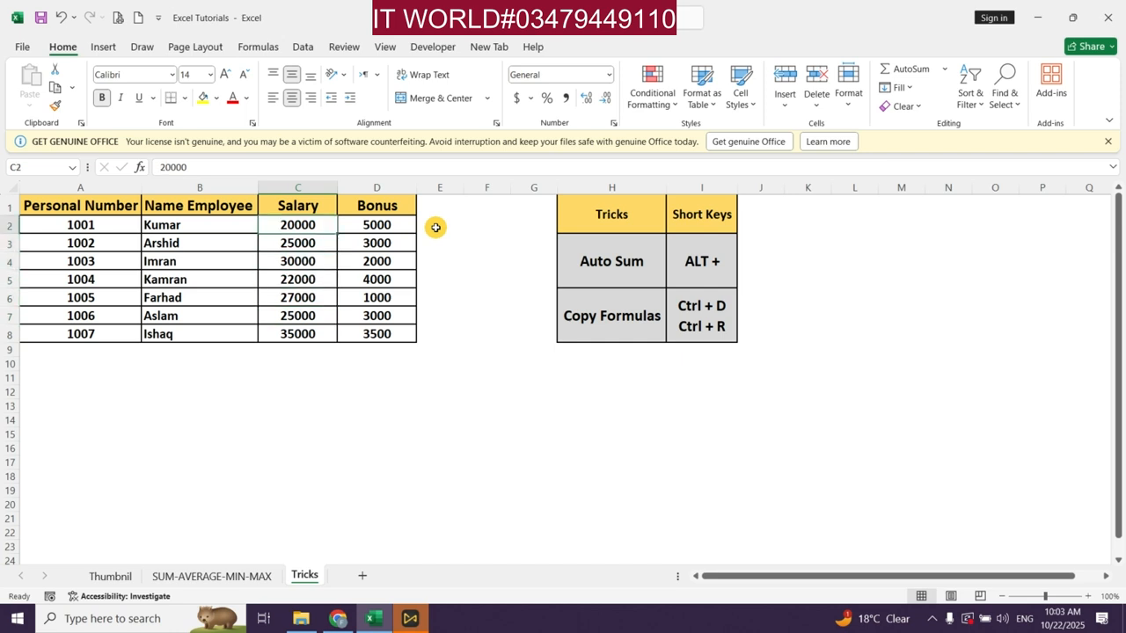
key("Right")
key("Right")
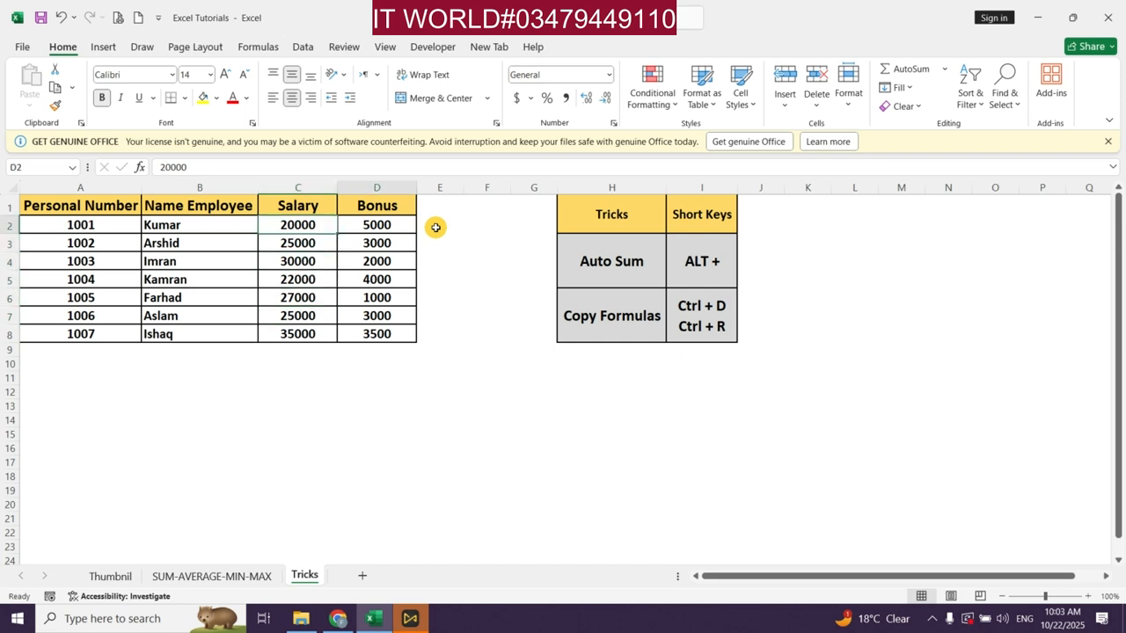
key("Left")
key("Left")
key("shift+Right")
key("shift+Right")
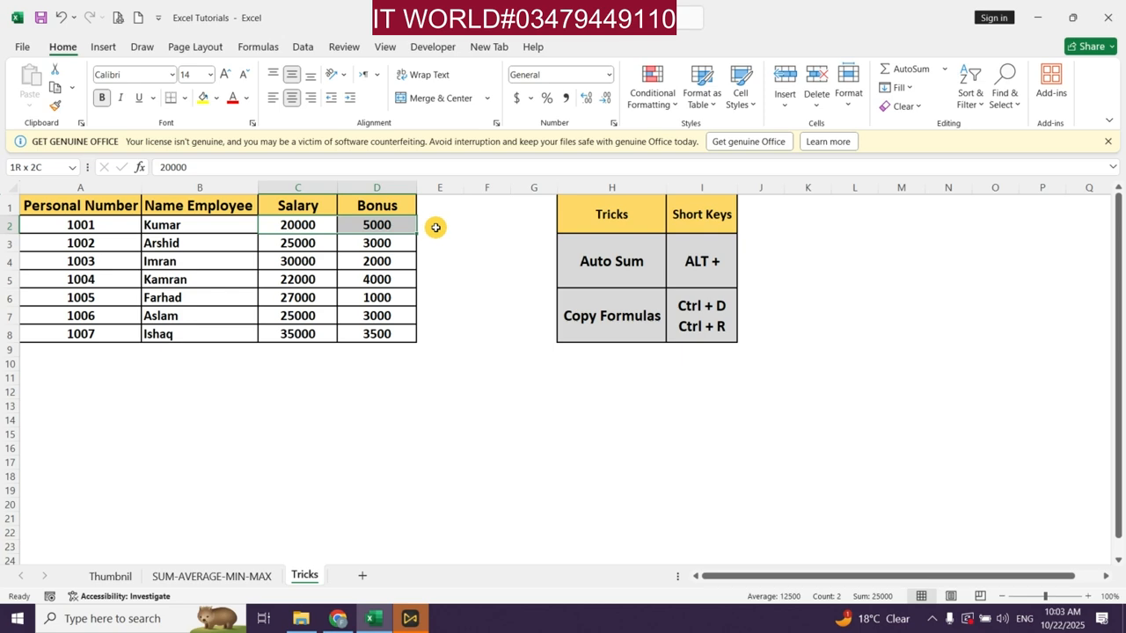
key("shift+Down")
key("shift+Down")
key("shift+Down")
key("shift+Down")
key("shift+Down")
key("shift+Down")
key("shift+Down")
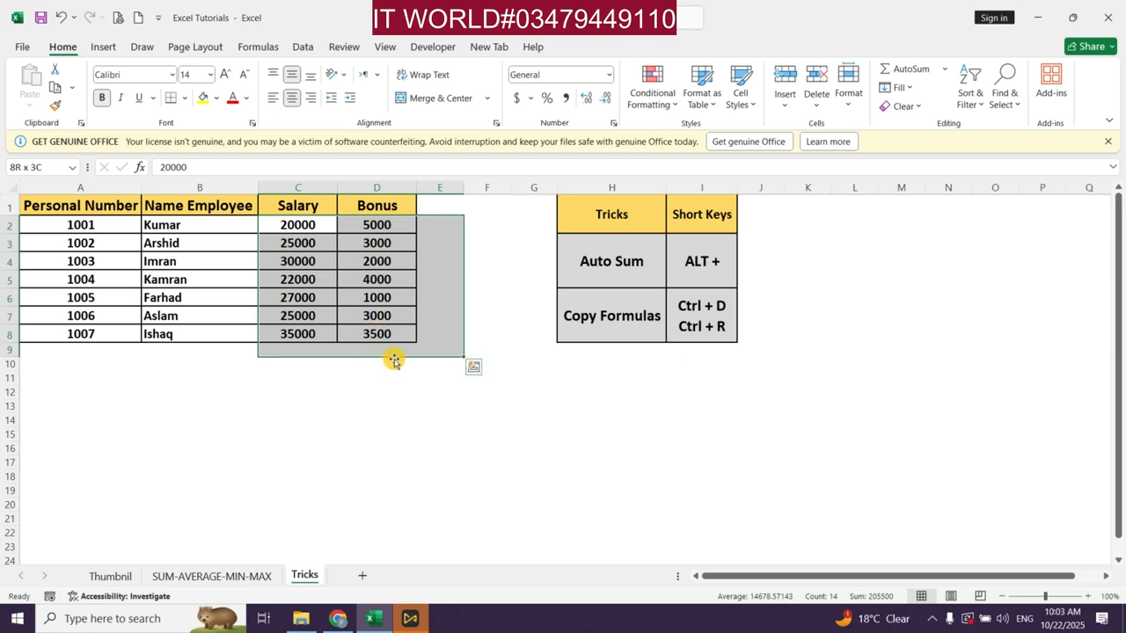
key("alt+equal")
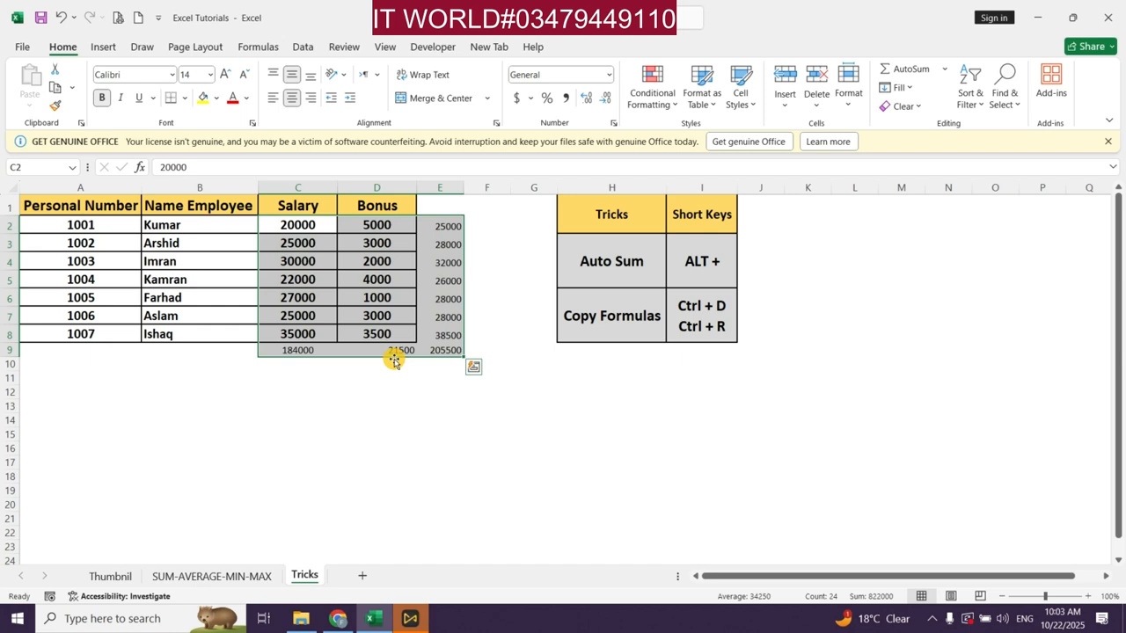
key("Return")
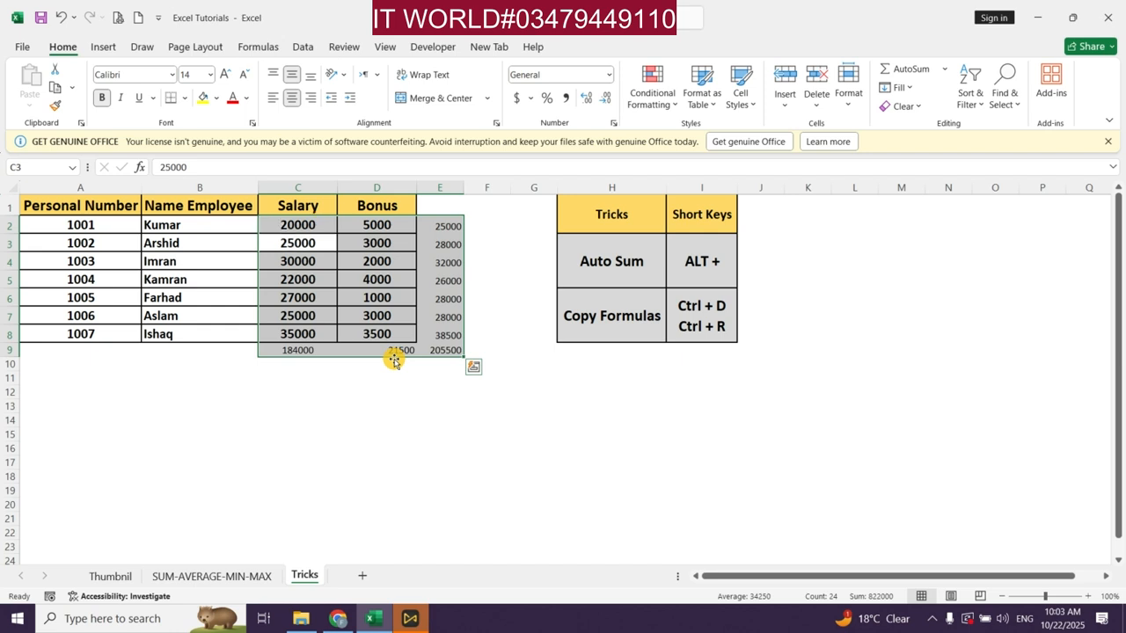
key("Down")
key("Down")
key("Down")
key("Down")
key("Down")
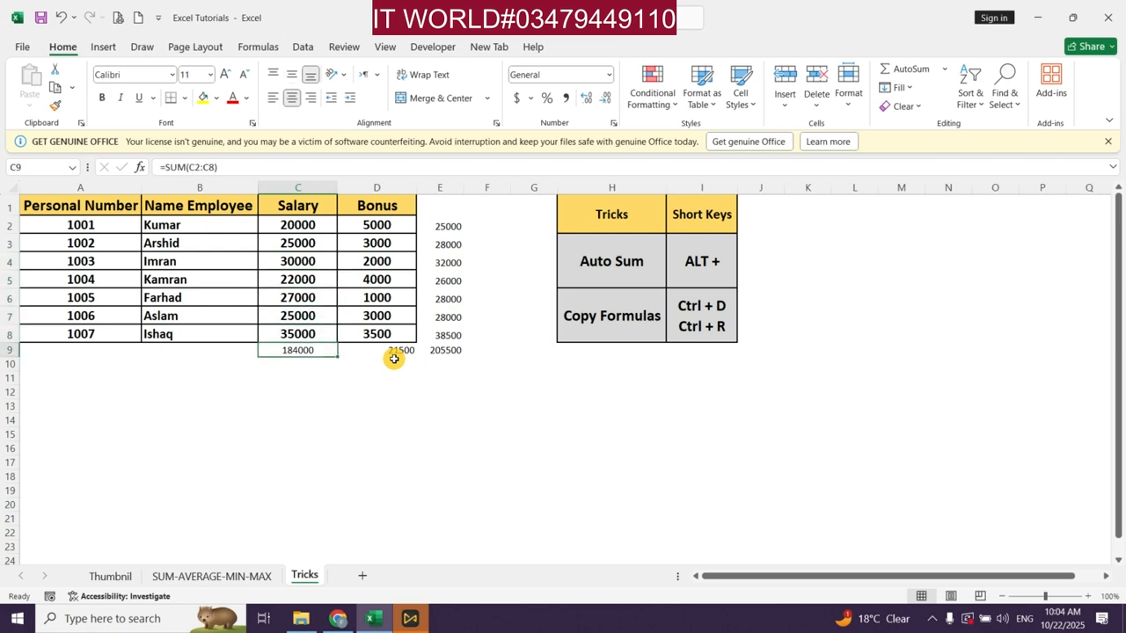
left_click(394, 356)
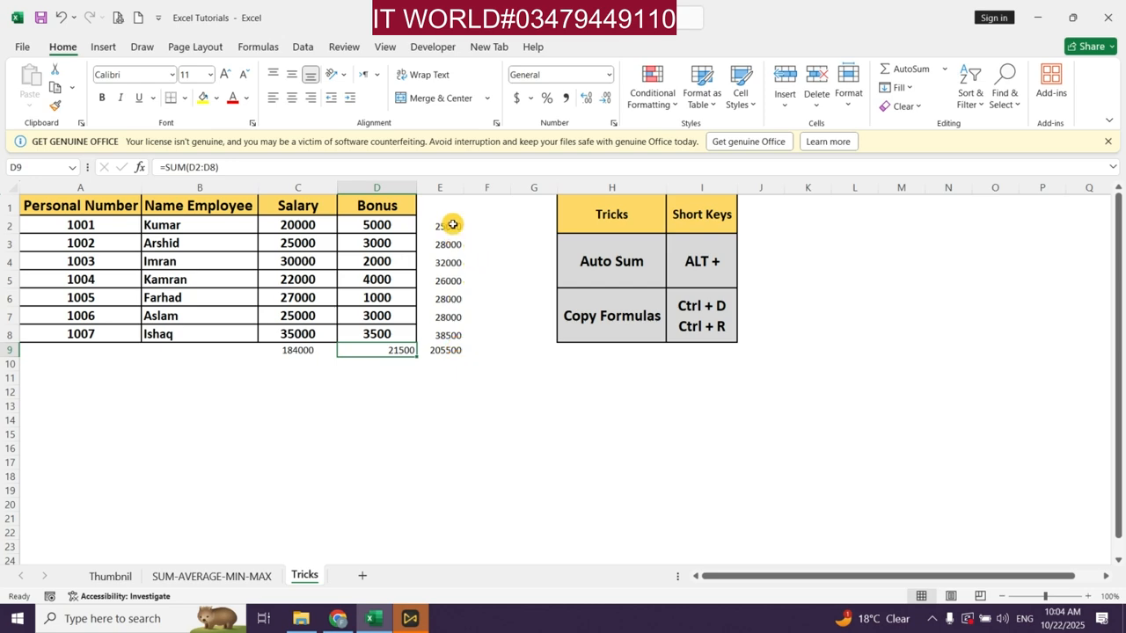
Step: Clear the row totals in E2:E9 and the Salary and Bonus totals in row 9
left_click_drag(452, 225, 462, 353)
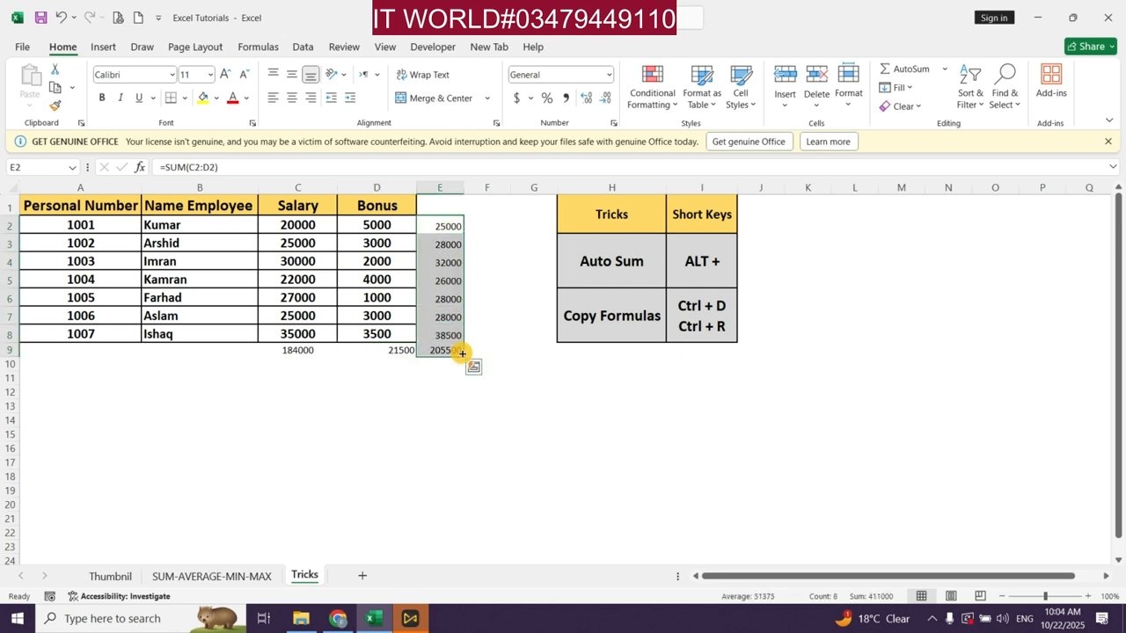
key("Delete")
left_click(308, 351)
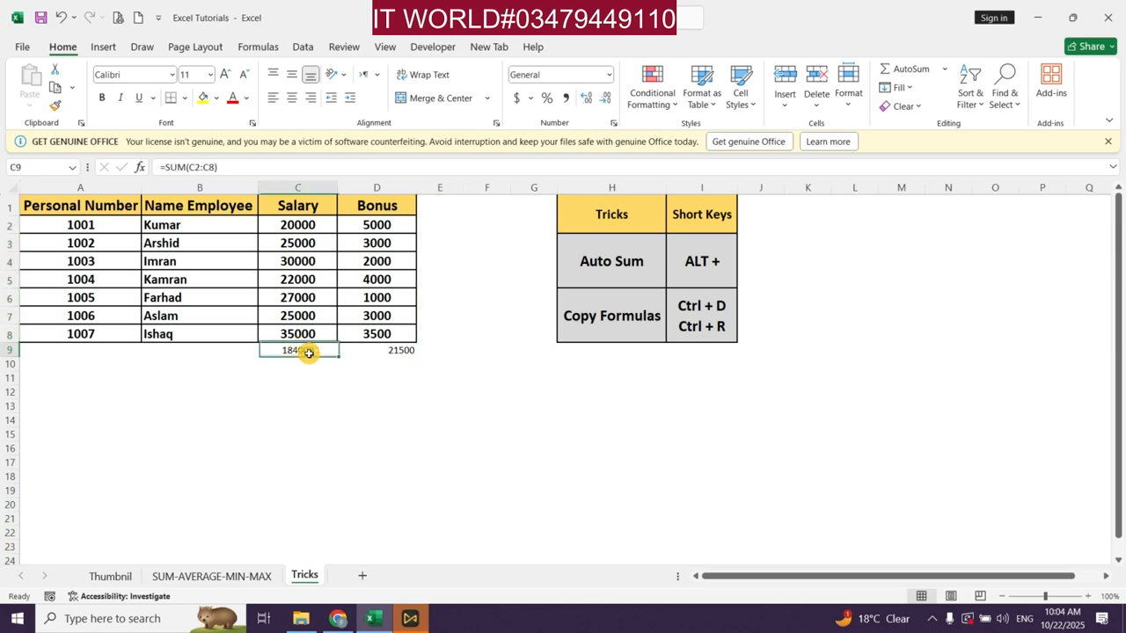
left_click_drag(308, 351, 361, 359)
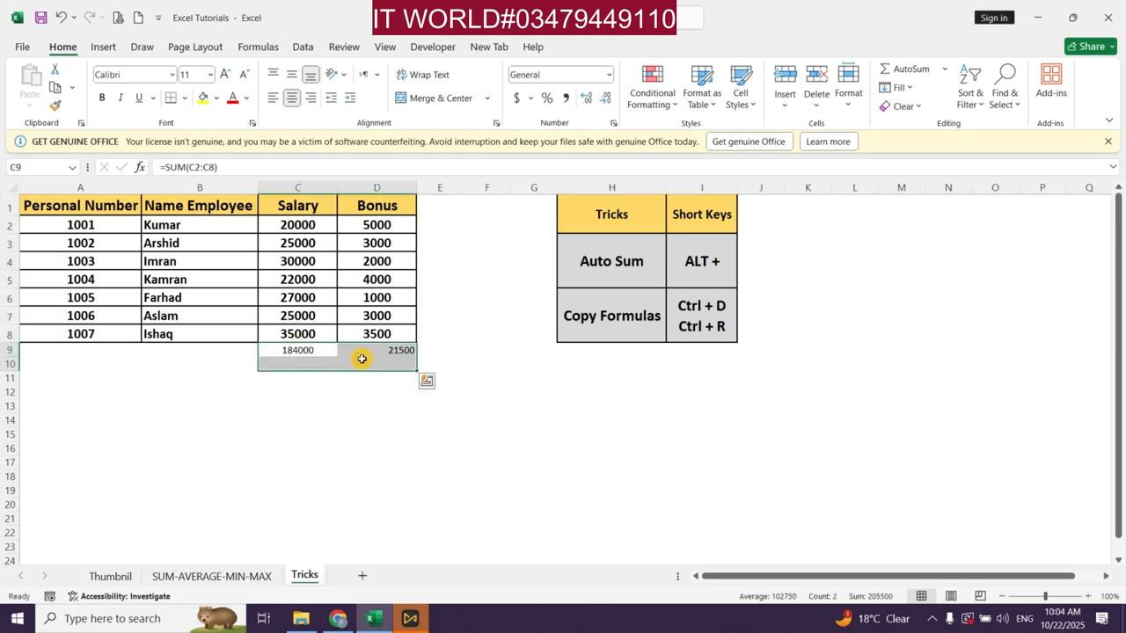
key("Delete")
key("Up")
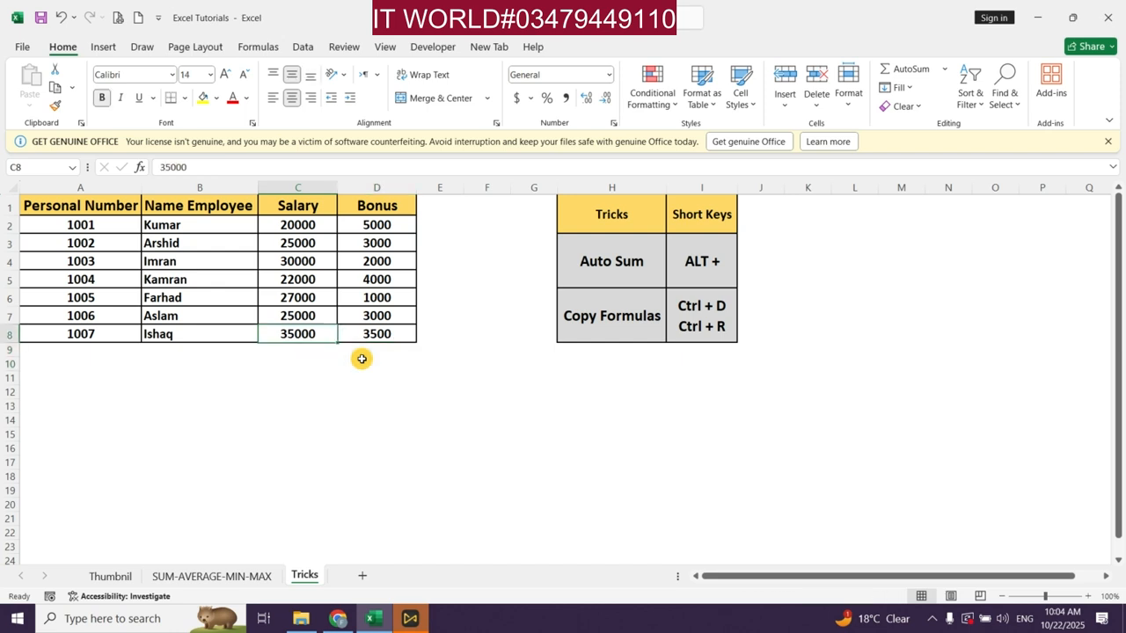
Step: Use AutoSum in cell C9 to total the Salary values in C2:C8
key("Down")
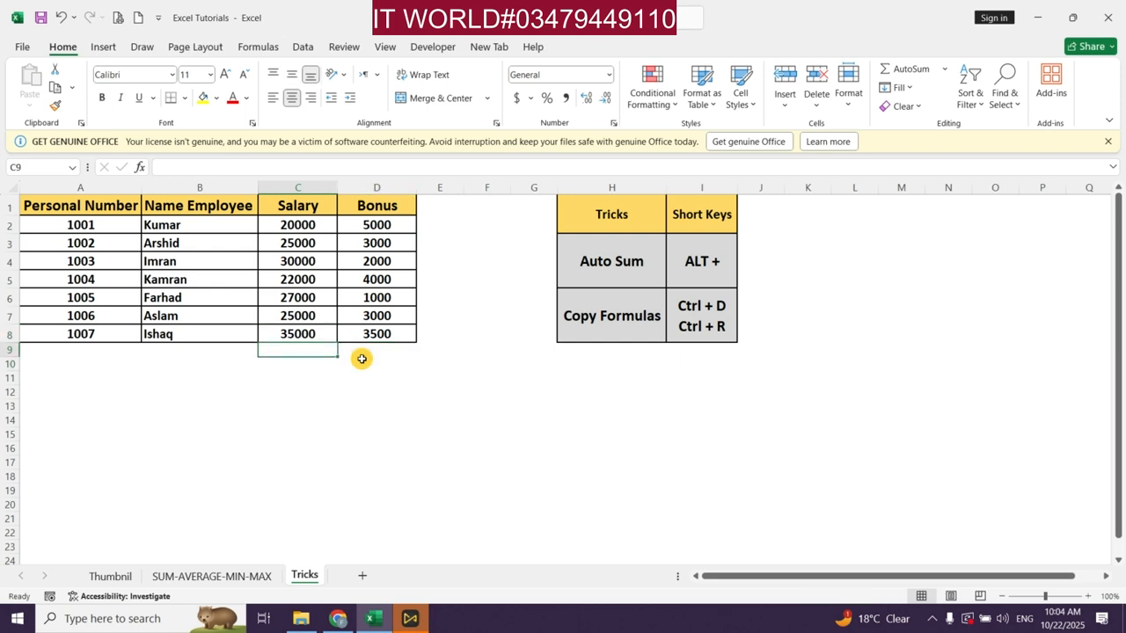
key("Up")
key("Down")
key("Down")
key("Up")
key("alt+equal")
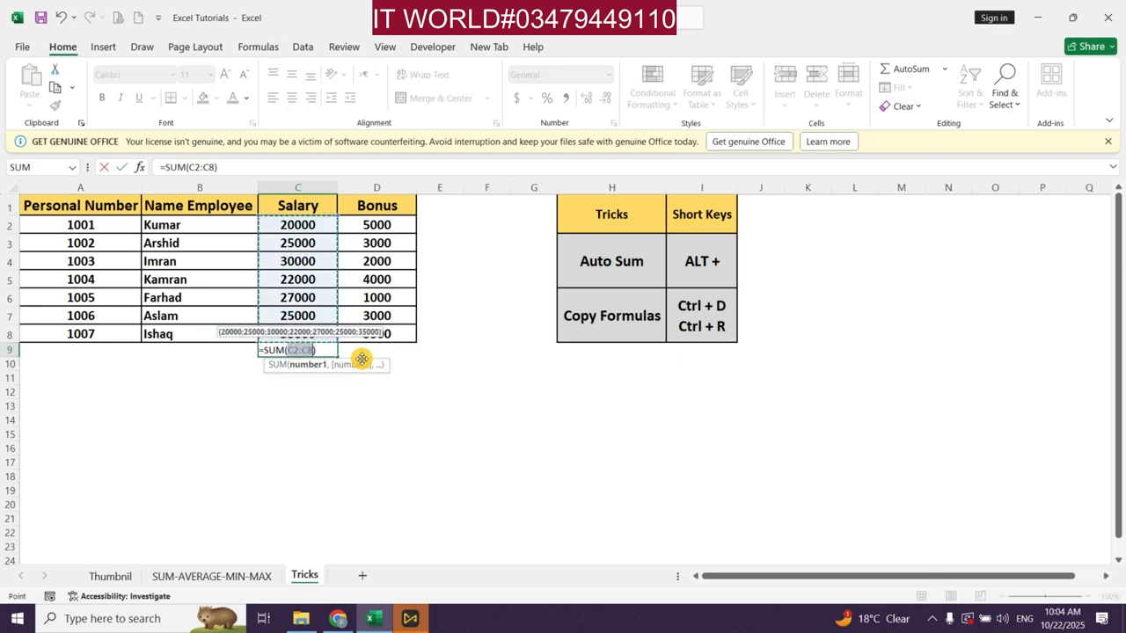
key("Return")
key("Up")
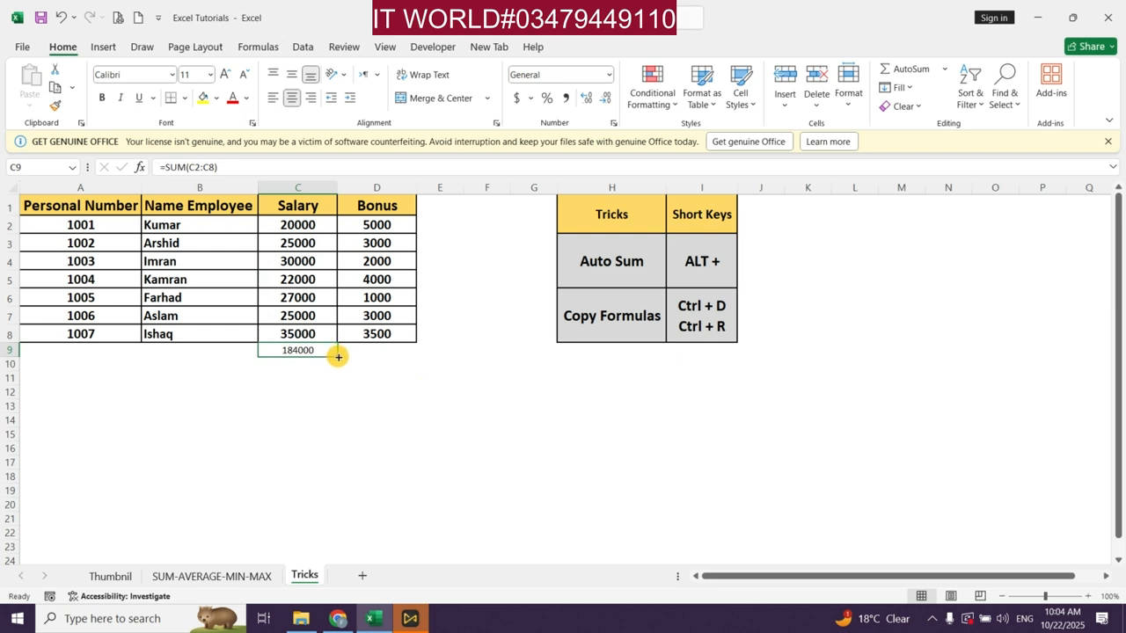
Step: Extend the Salary total formula from C9 into D9, compare the two formulas, and clear D9 again
left_click_drag(338, 356, 409, 356)
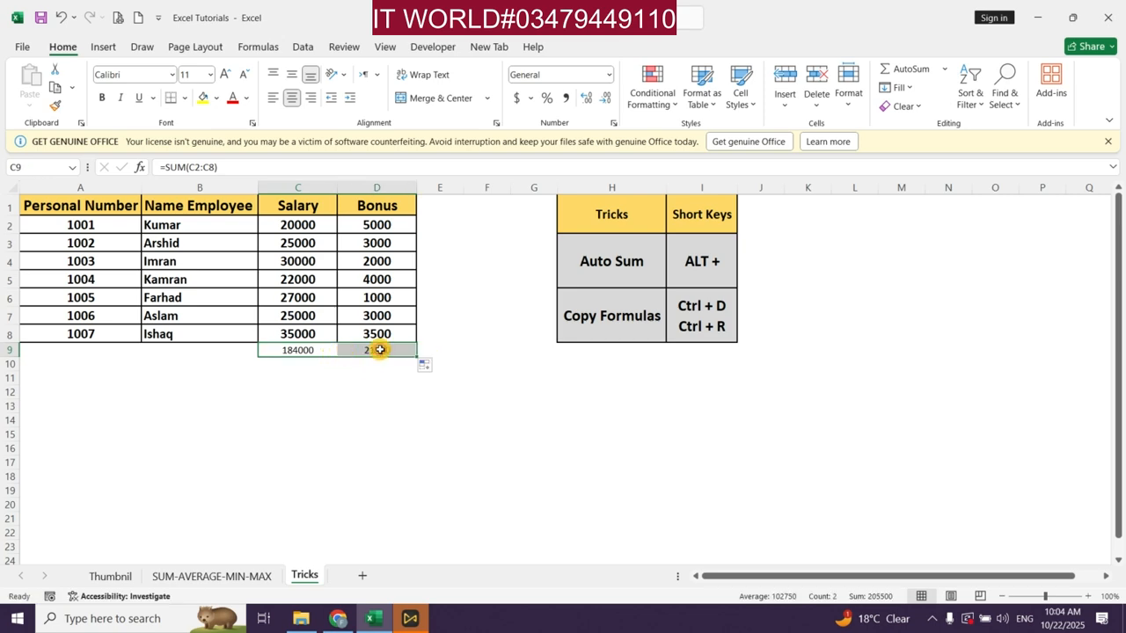
left_click(327, 351)
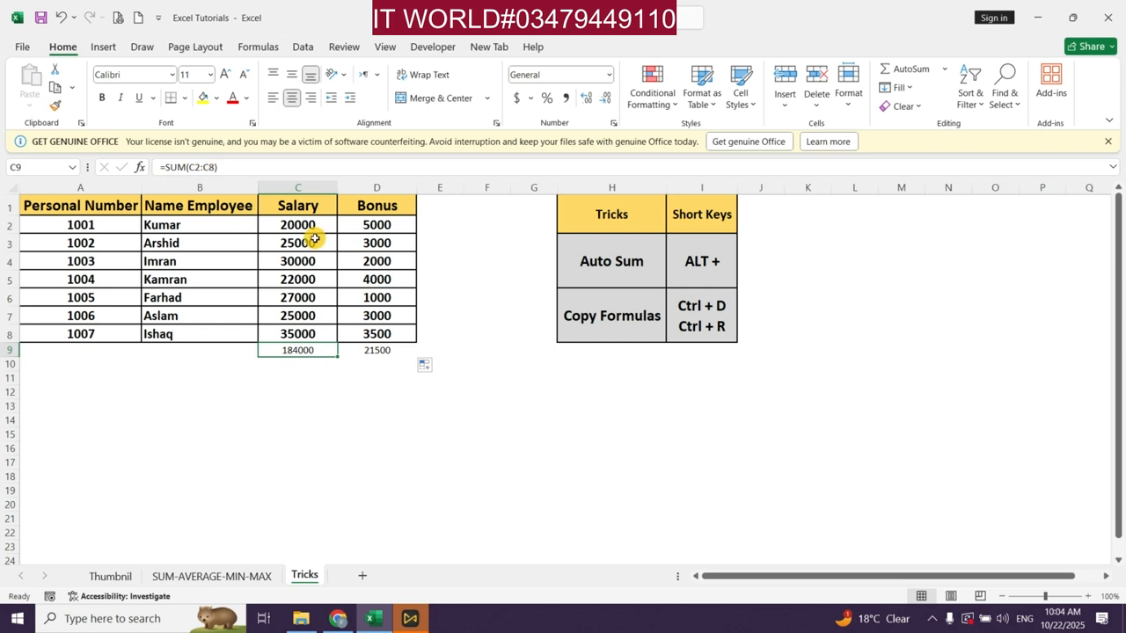
left_click(365, 353)
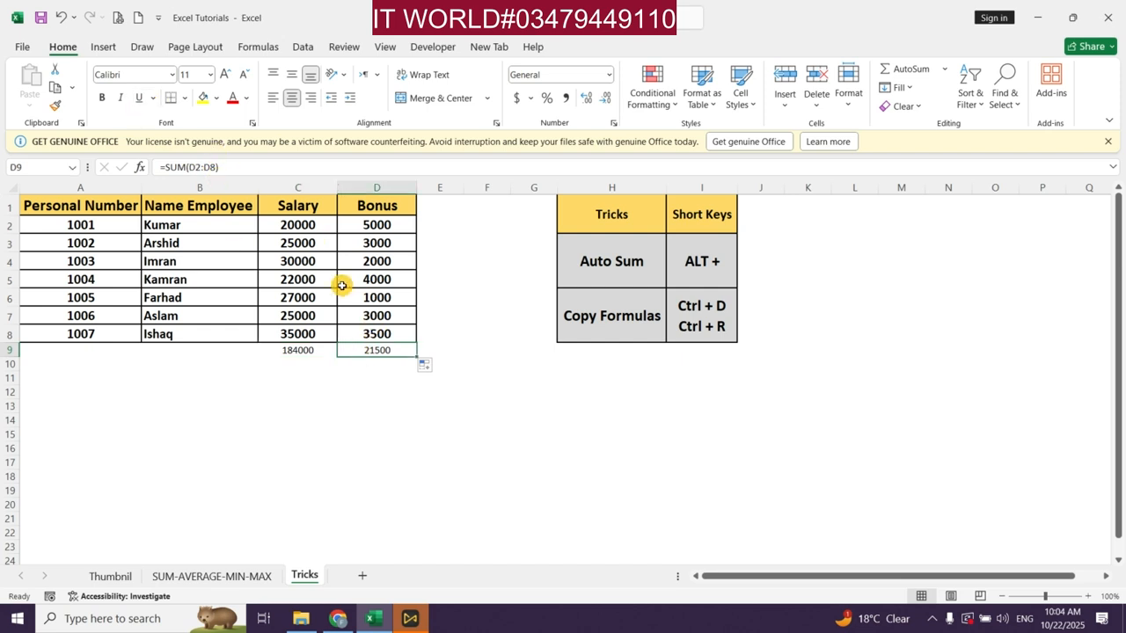
key("Delete")
key("Left")
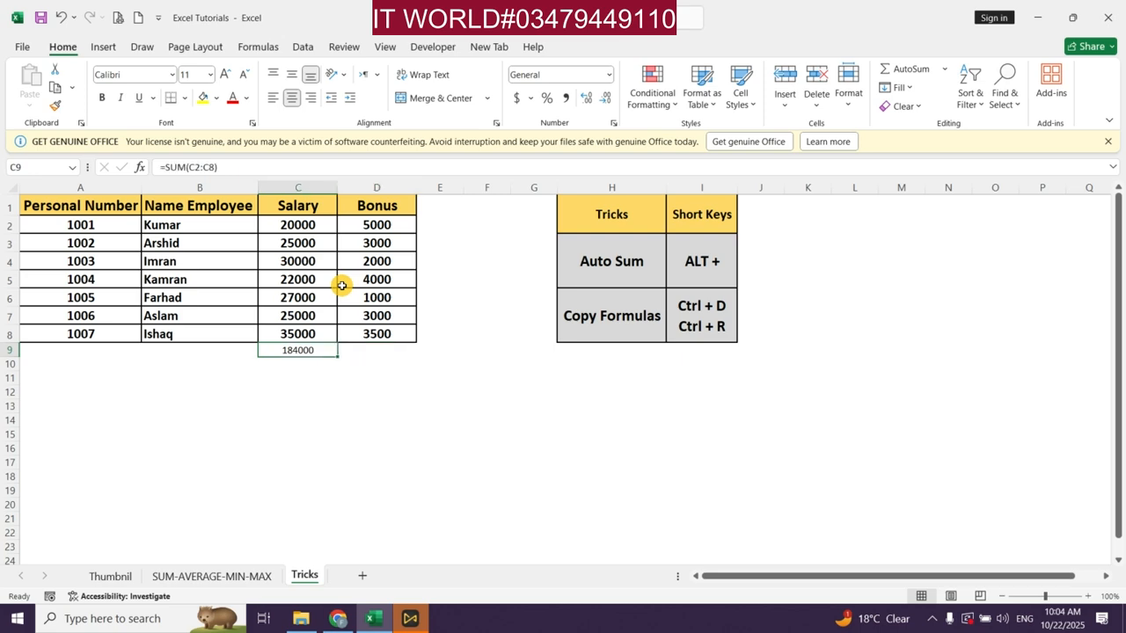
Step: Copy the Salary total formula from C9 into the Bonus total cell D9 with Fill Right
key("Right")
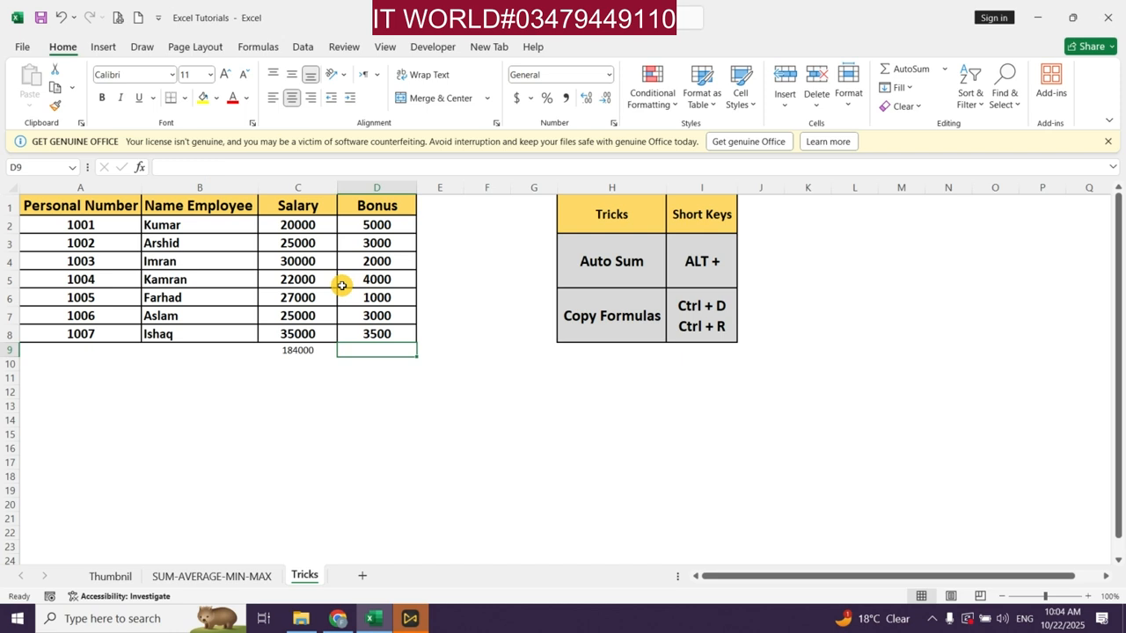
key("ctrl+r")
key("Right")
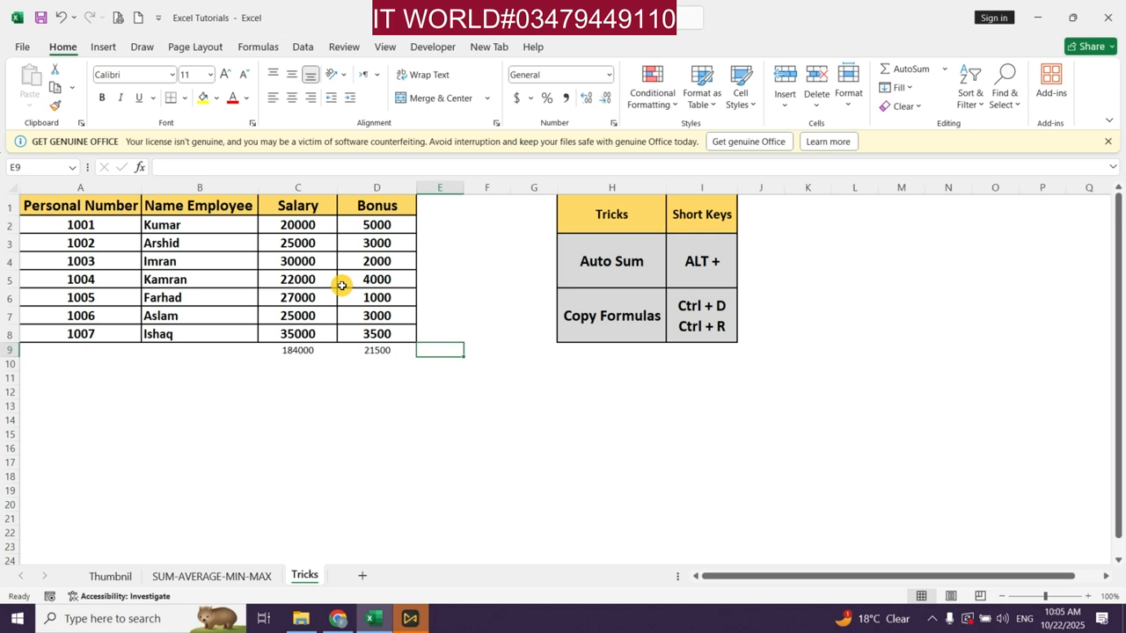
Step: Enter the sample values 554, 4545, 454, 5454, 54, 454 and 454 in cells E2:E8
key("Left")
key("Left")
key("Up")
key("Up")
key("Up")
key("Up")
key("Up")
key("Up")
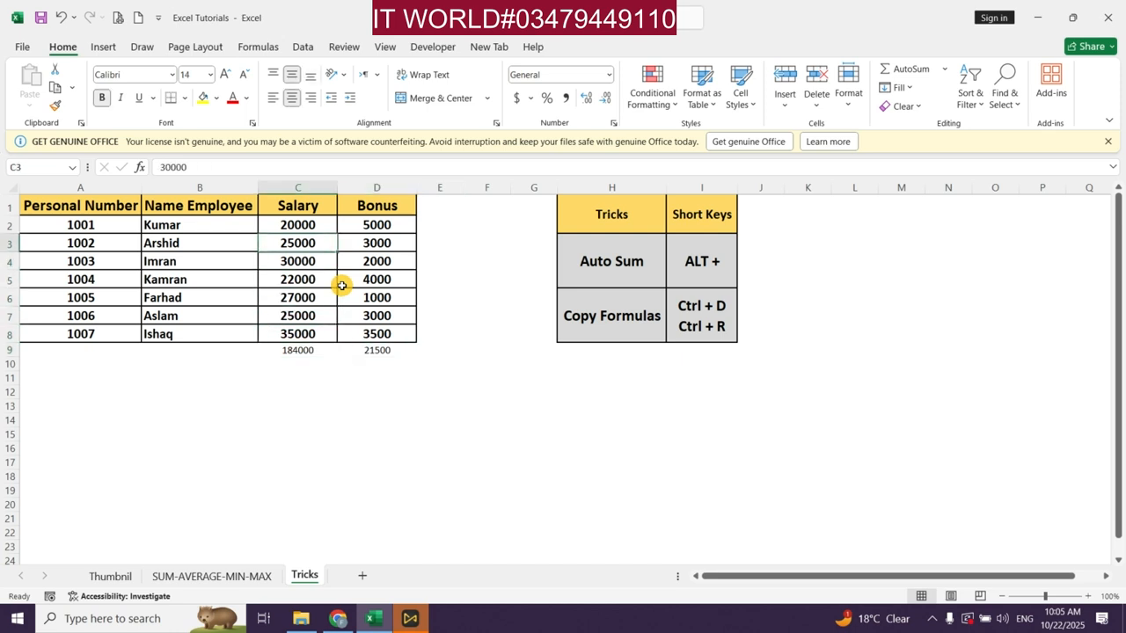
key("Up")
key("Right")
key("Right")
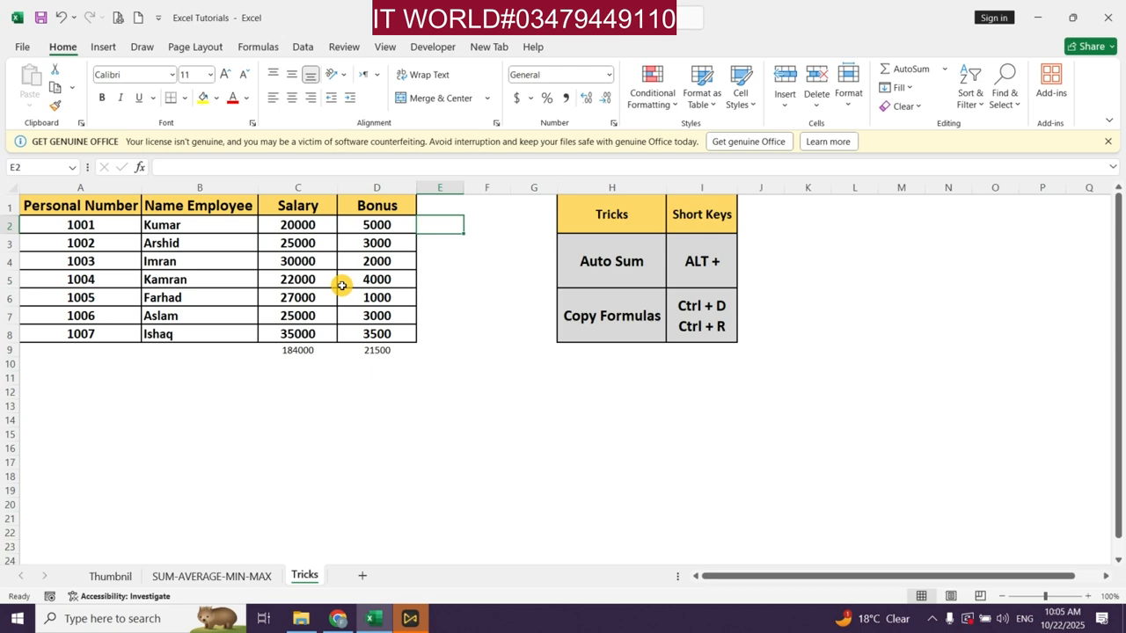
type("554")
key("Return")
type("4545")
key("Return")
type("454")
key("Return")
type("5454")
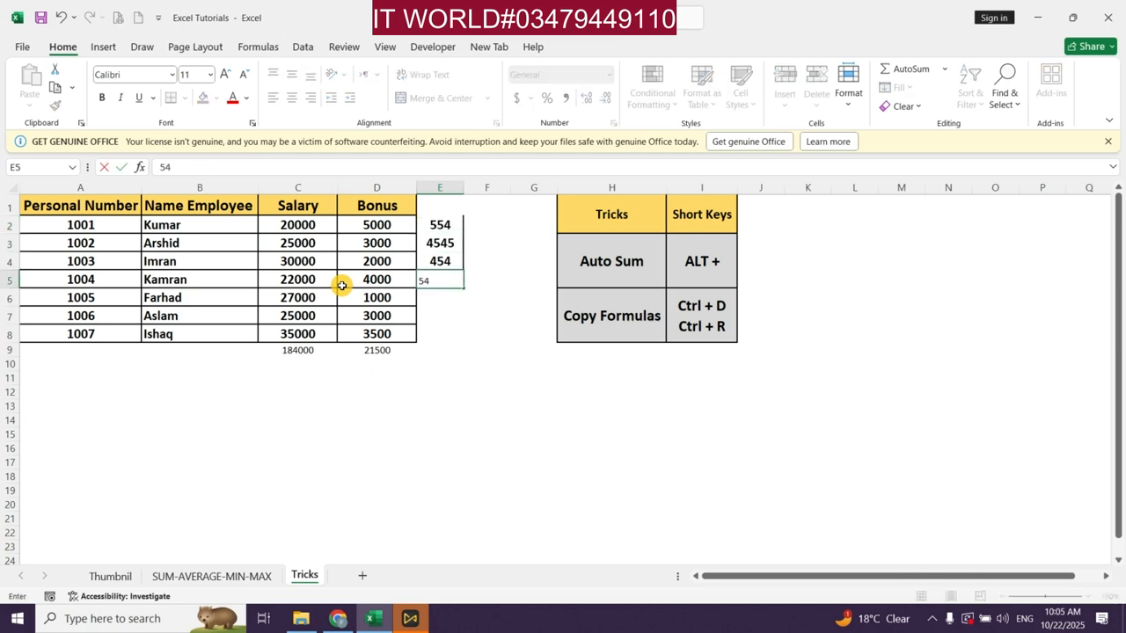
key("Return")
type("54 454 ")
type("454")
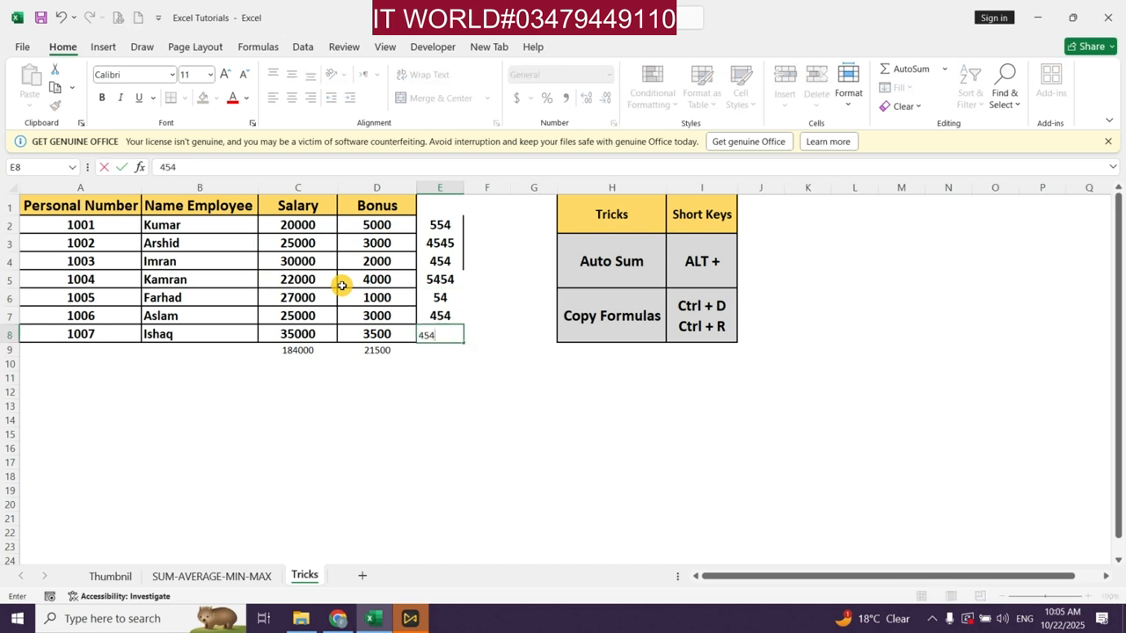
key("Return")
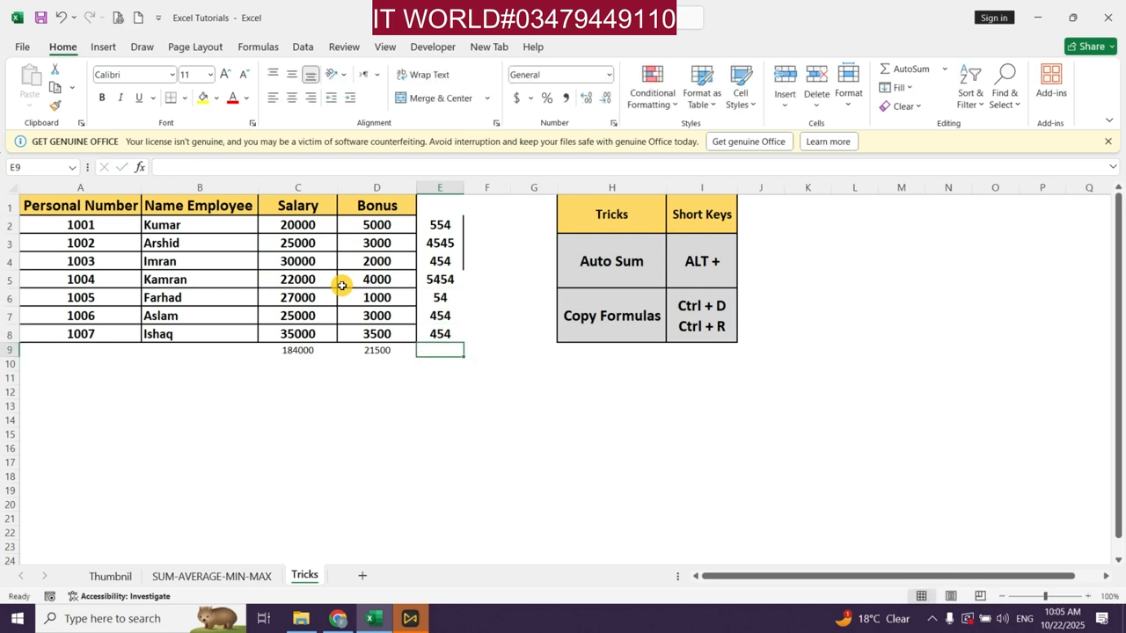
Step: Total the sample values E2:E8 in cell E9 with a SUM formula and compare it with the totals in C9 and D9
key("alt+equal")
key("ctrl+Return")
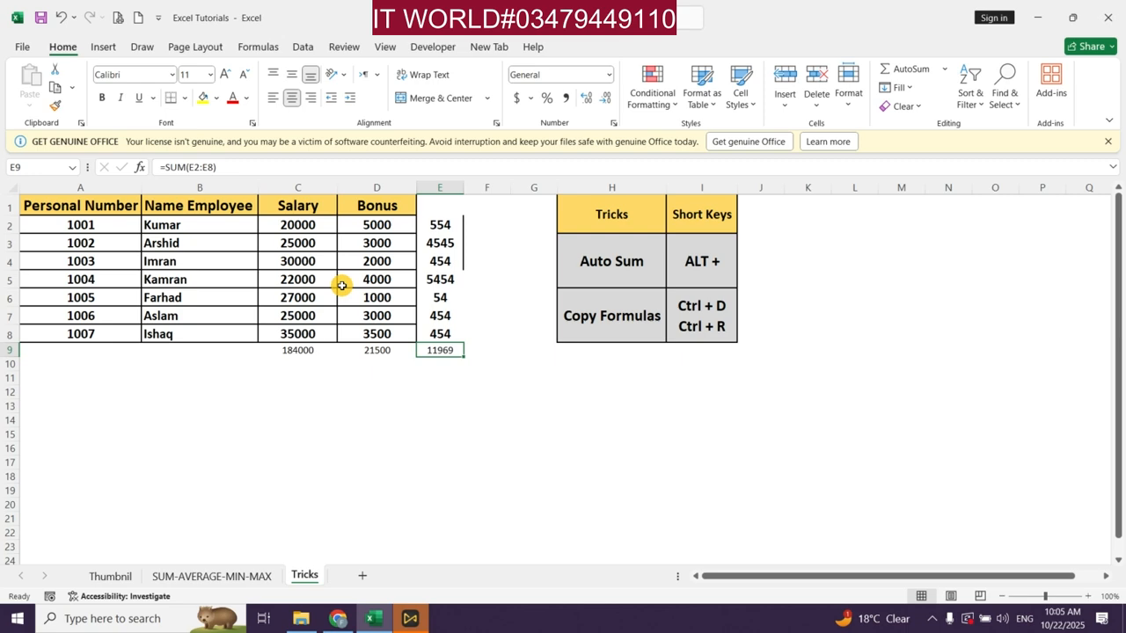
key("Up")
key("Up")
key("Up")
key("Up")
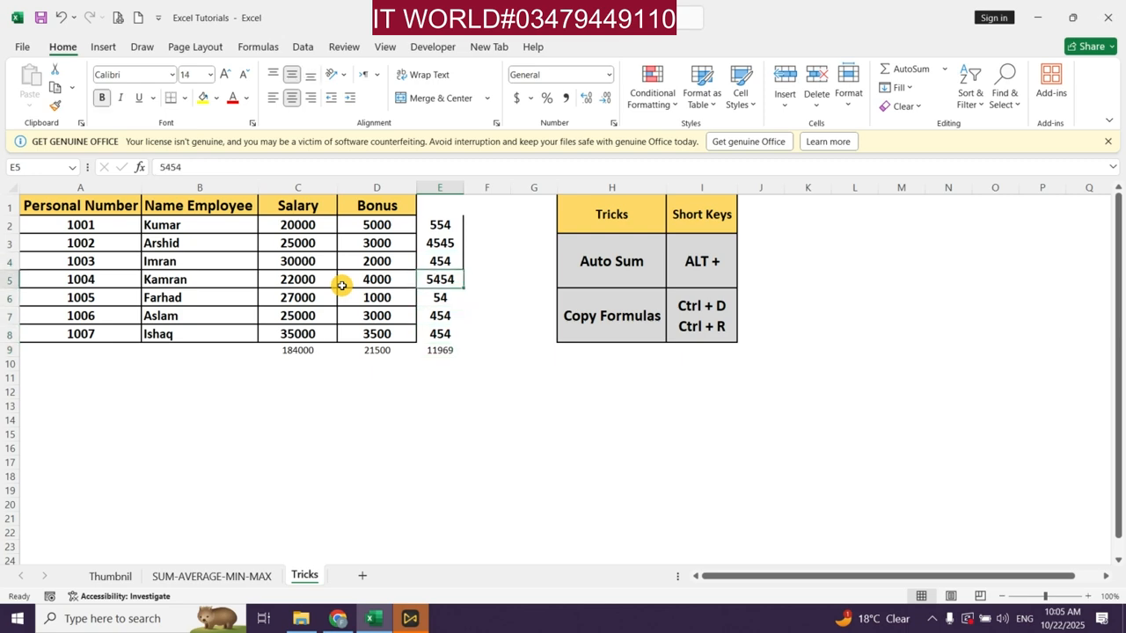
key("Down")
key("Down")
key("Down")
key("Down")
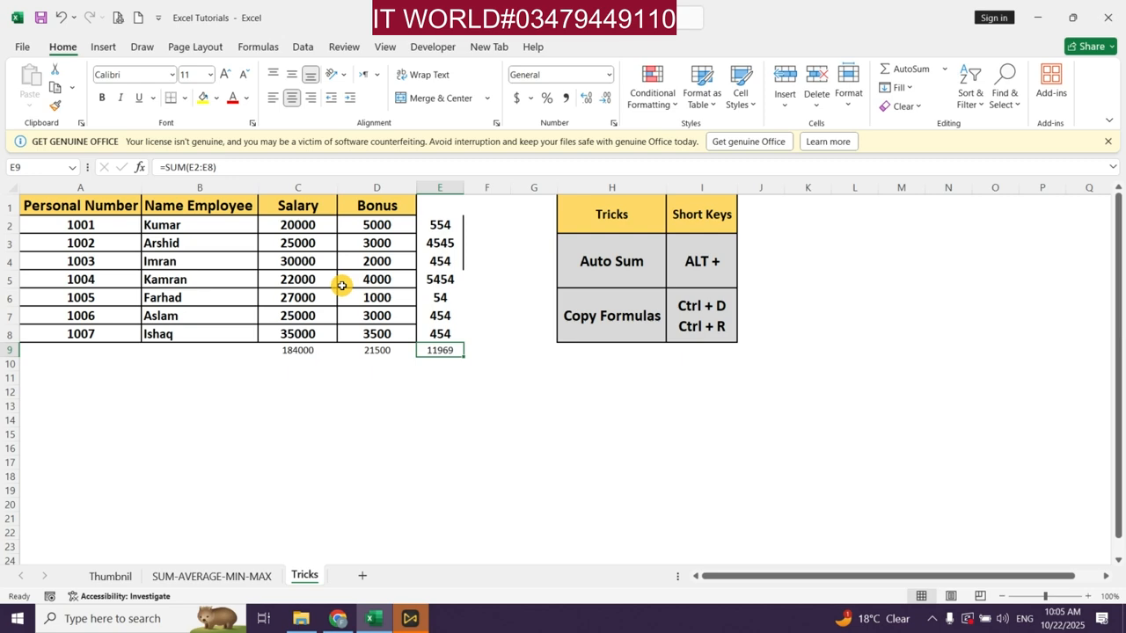
key("Left")
key("Left")
key("Right")
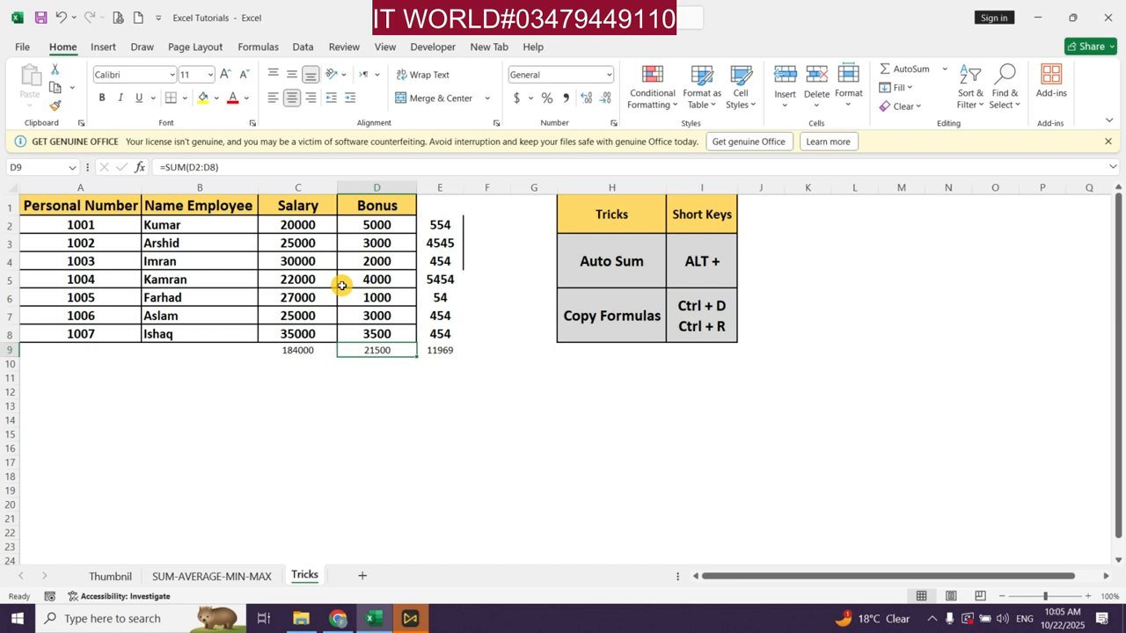
Step: Clear the sample values and their total from the range E2:E9
key("Right")
key("Up")
key("Up")
key("Up")
key("Up")
key("Up")
key("Up")
key("Up")
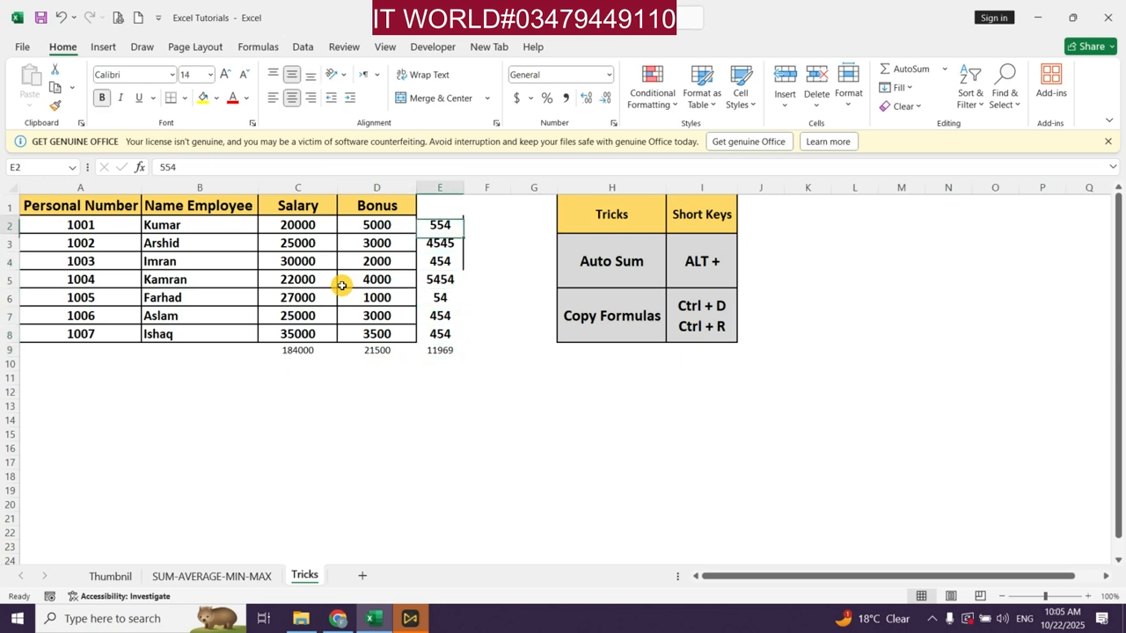
key("shift+Down")
key("shift+Down")
key("shift+Down")
key("shift+Down")
key("shift+Down")
key("shift+Down")
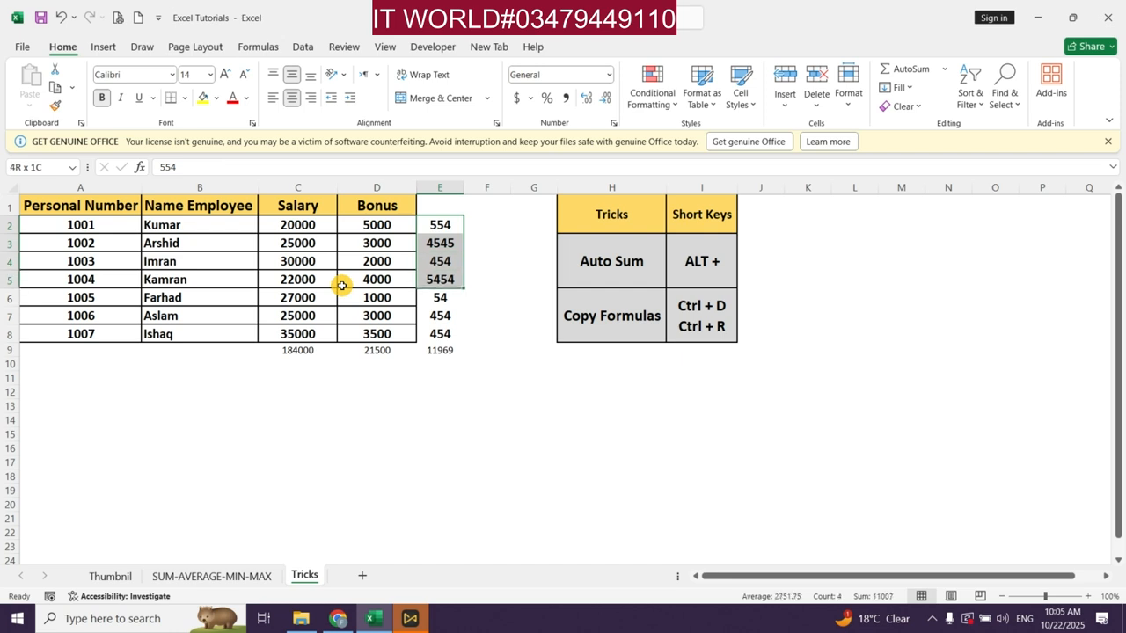
key("Delete")
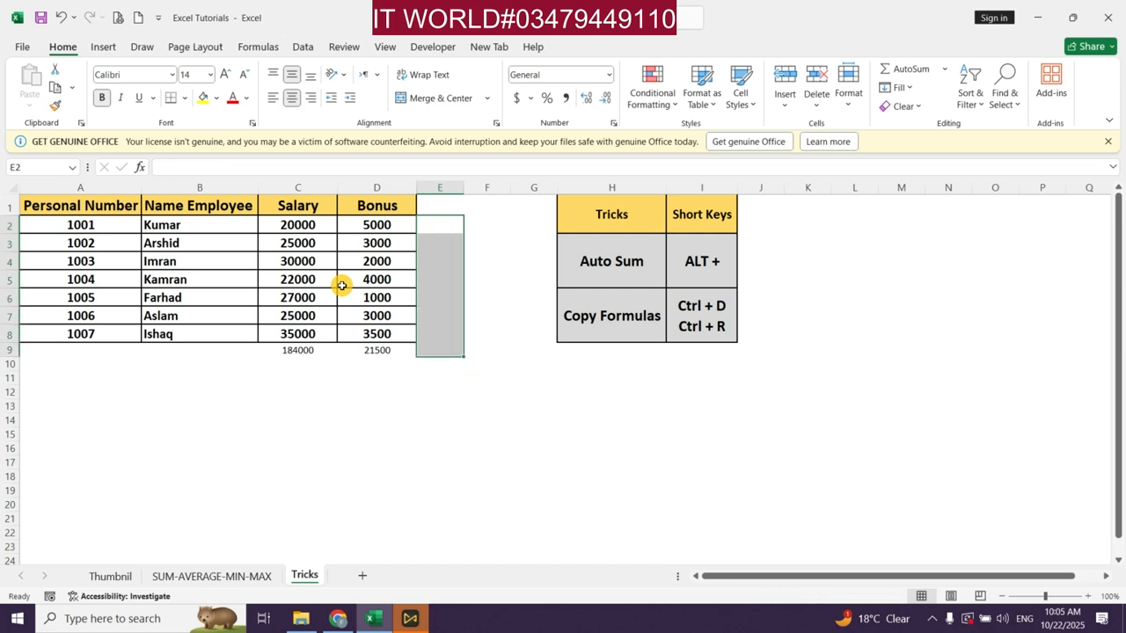
Step: Use AutoSum in cell E2 to add the first employee's salary and bonus from C2:D2
key("Up")
key("Down")
key("Left")
key("Left")
key("Right")
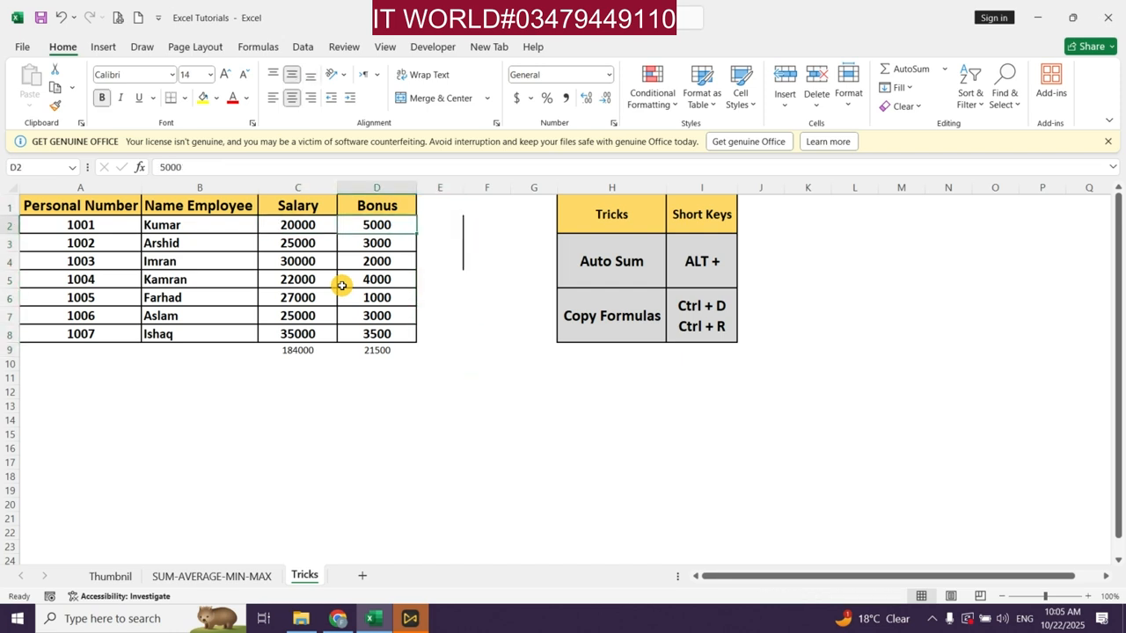
key("Left")
key("Right")
key("Right")
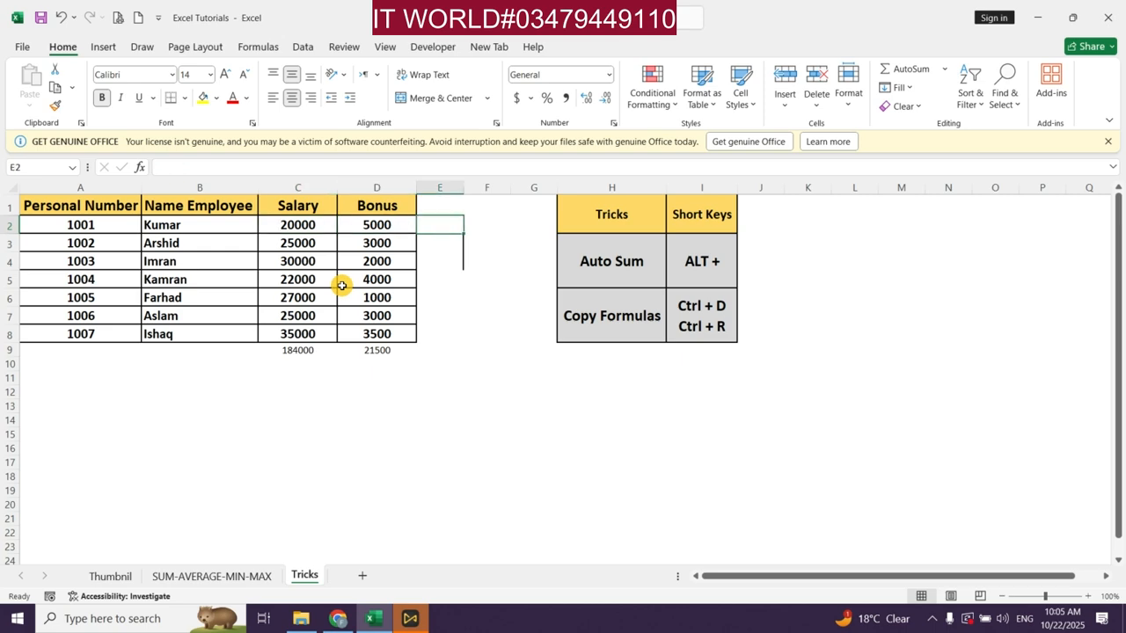
key("alt+equal")
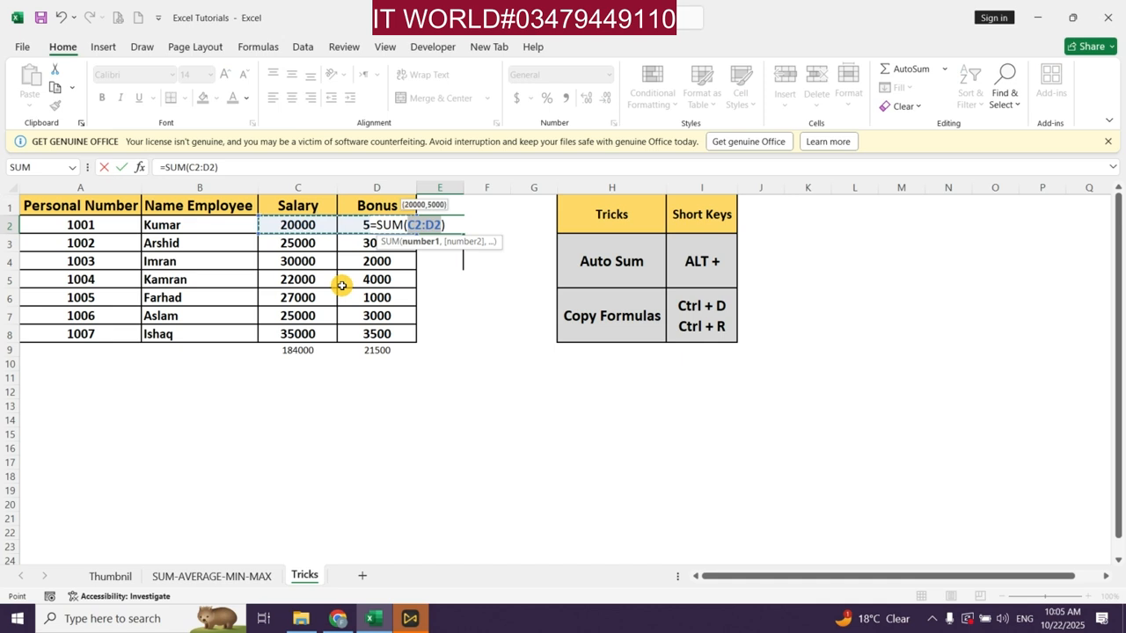
key("Return")
key("Up")
key("Left")
key("Left")
key("Right")
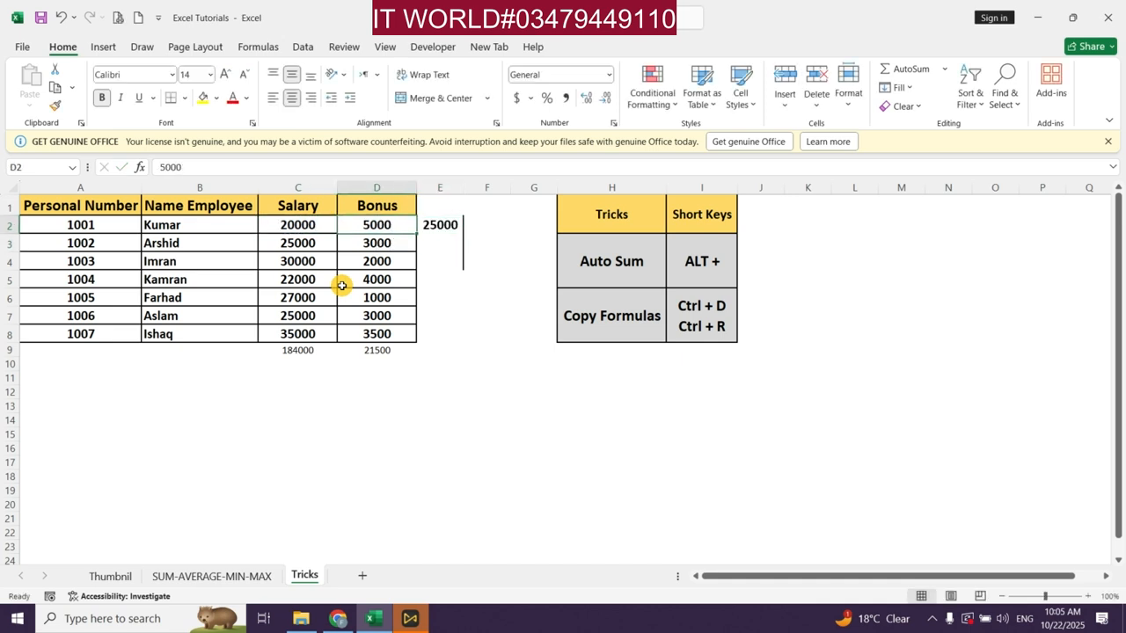
Step: Extend the row total formula from E2 down to E8, and clear the copies in E3:E8
left_click(436, 228)
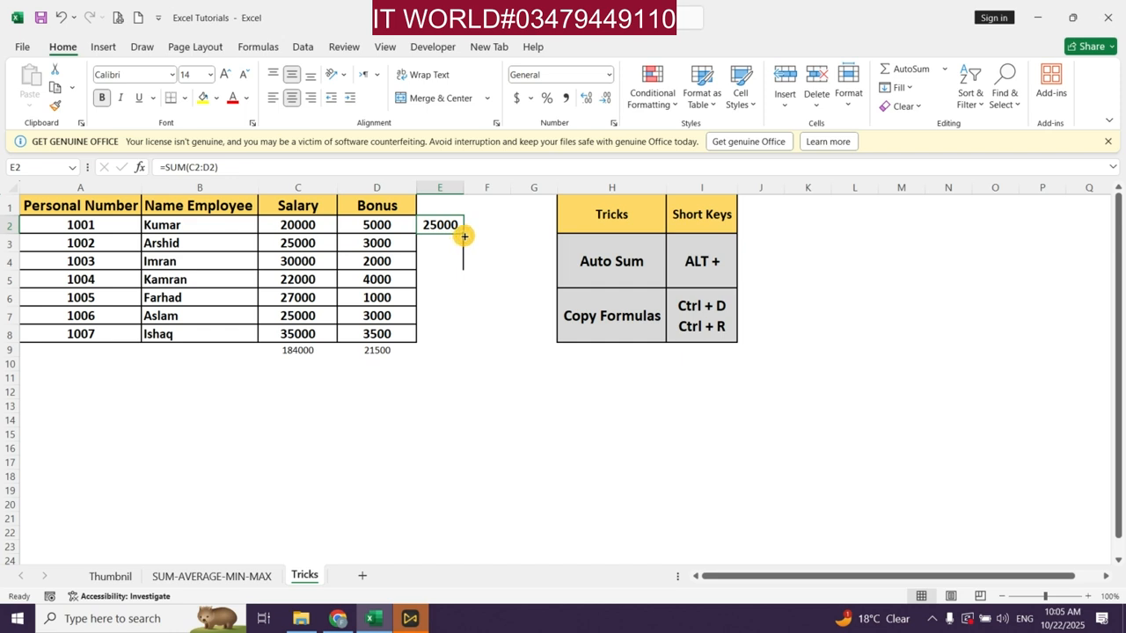
left_click_drag(465, 236, 466, 344)
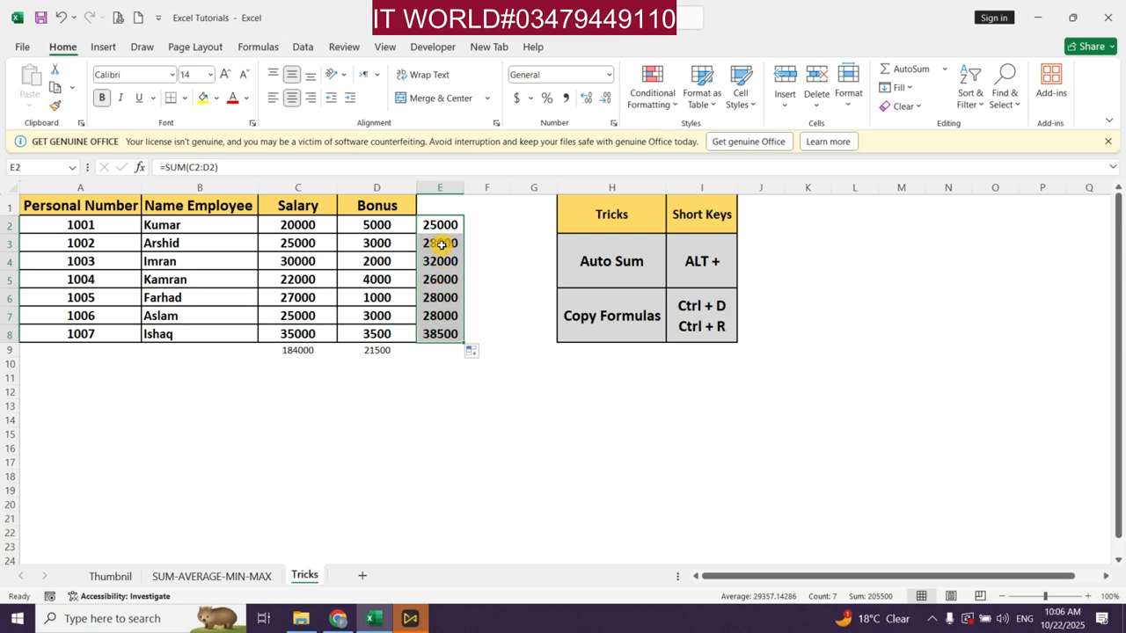
left_click_drag(442, 246, 443, 330)
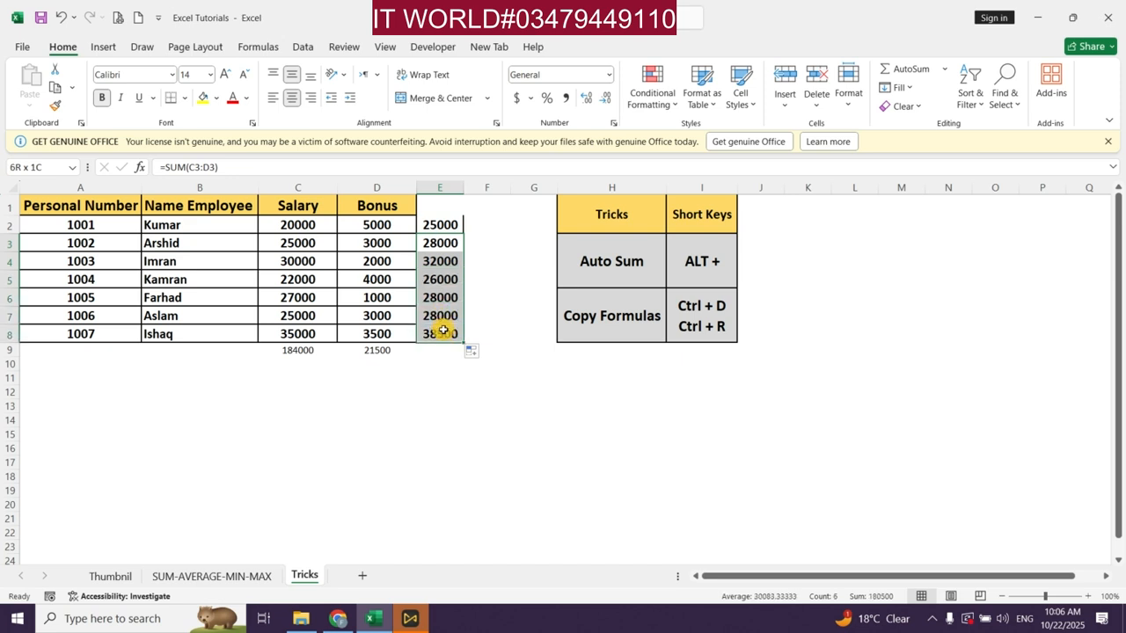
key("Delete")
key("Up")
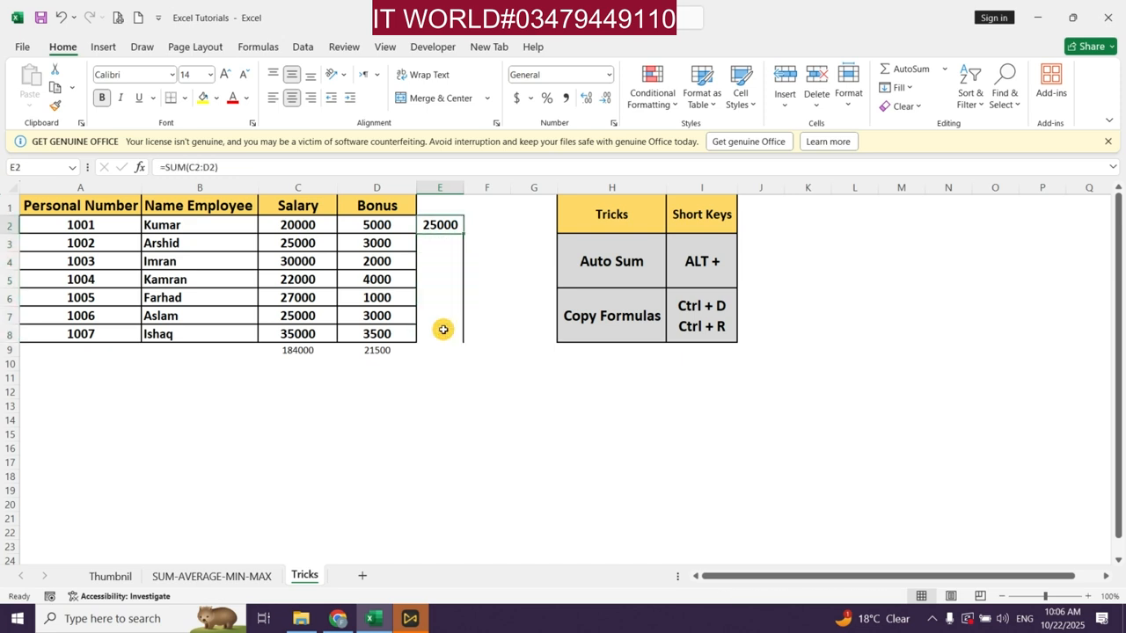
Step: Fill the row total formula from E2 down through E3:E7, one cell at a time, with Fill Down
key("Down")
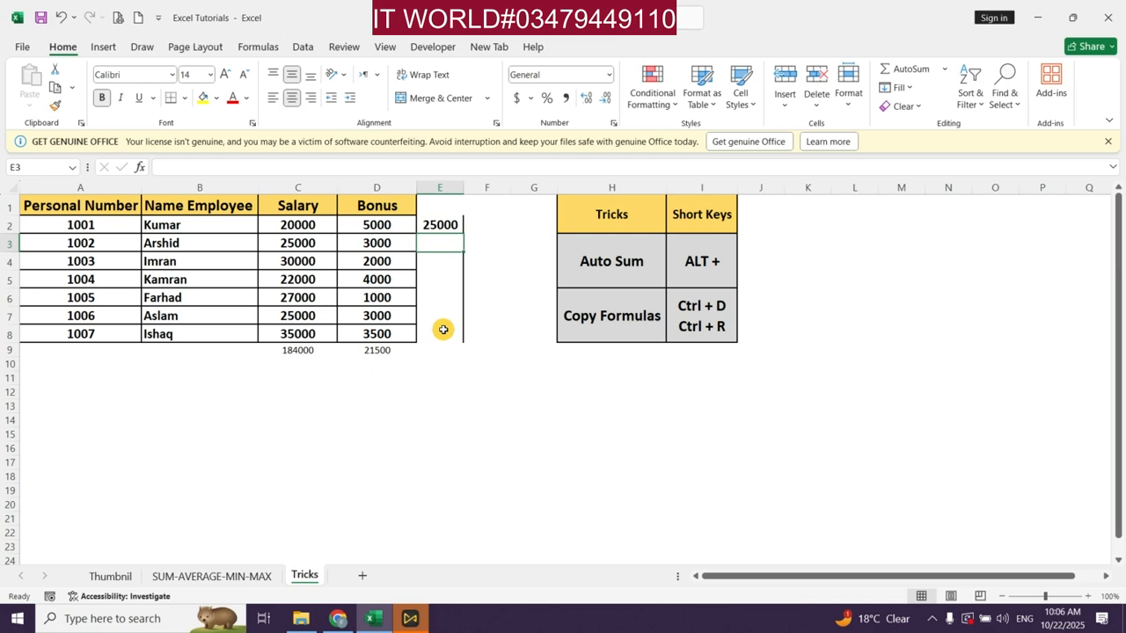
key("alt+equal")
key("Return")
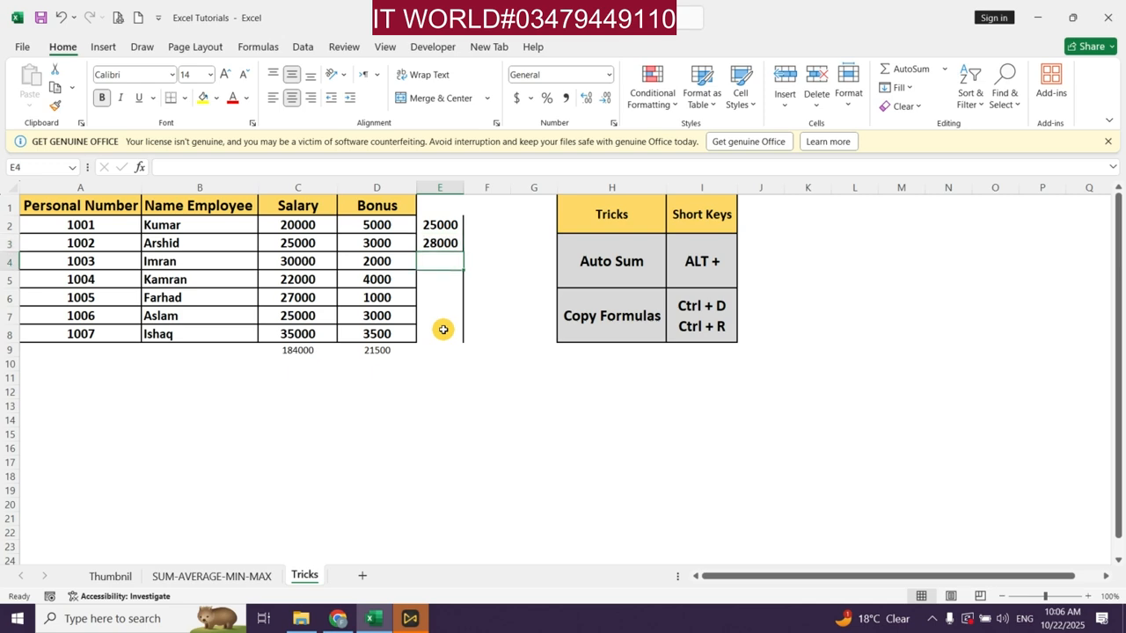
key("alt+equal")
key("Return")
key("alt+equal")
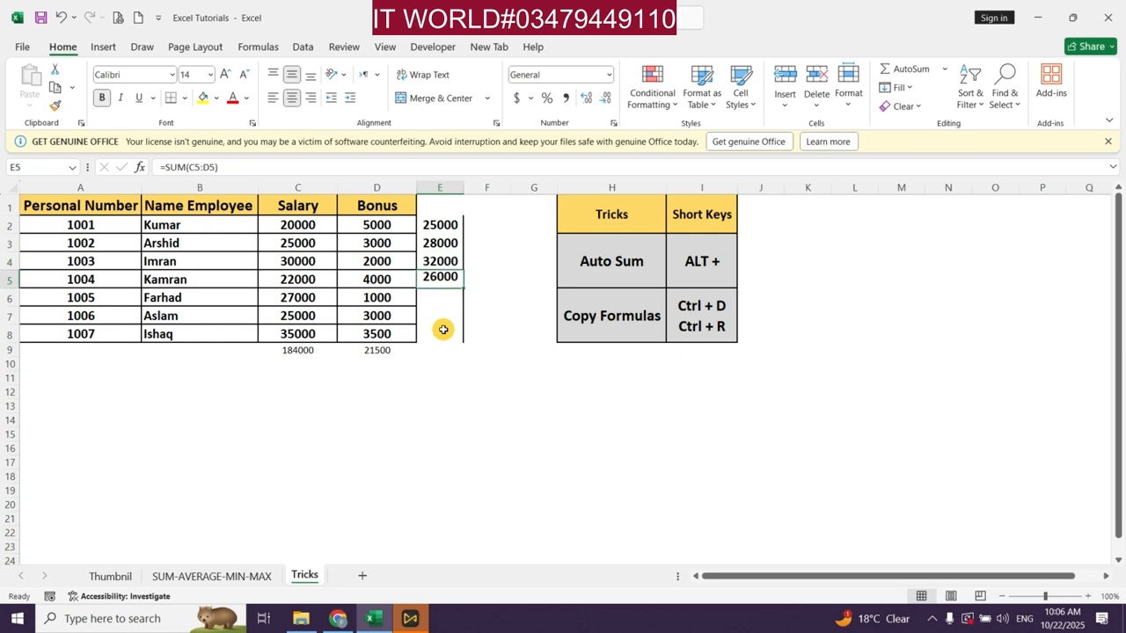
key("Return")
key("alt+equal")
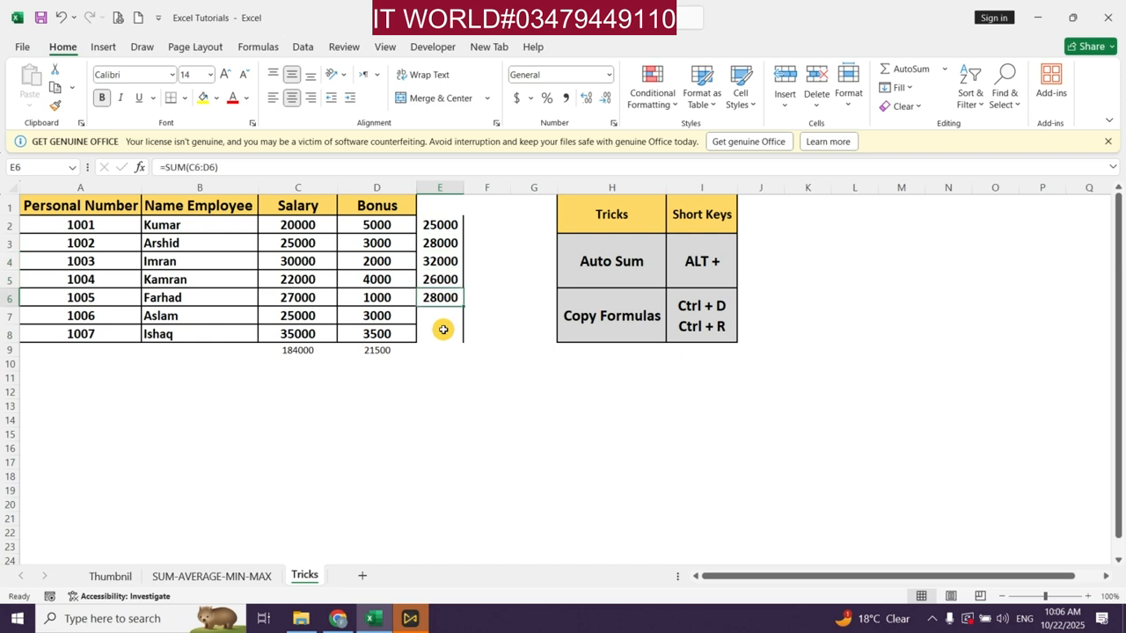
key("Return")
key("alt+equal")
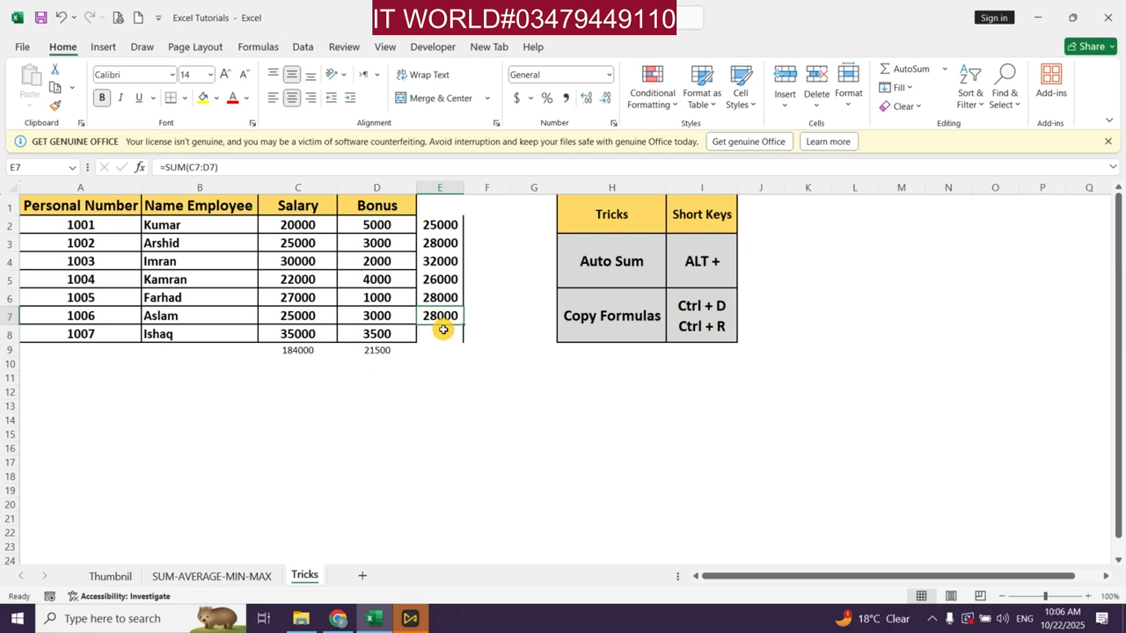
key("Return")
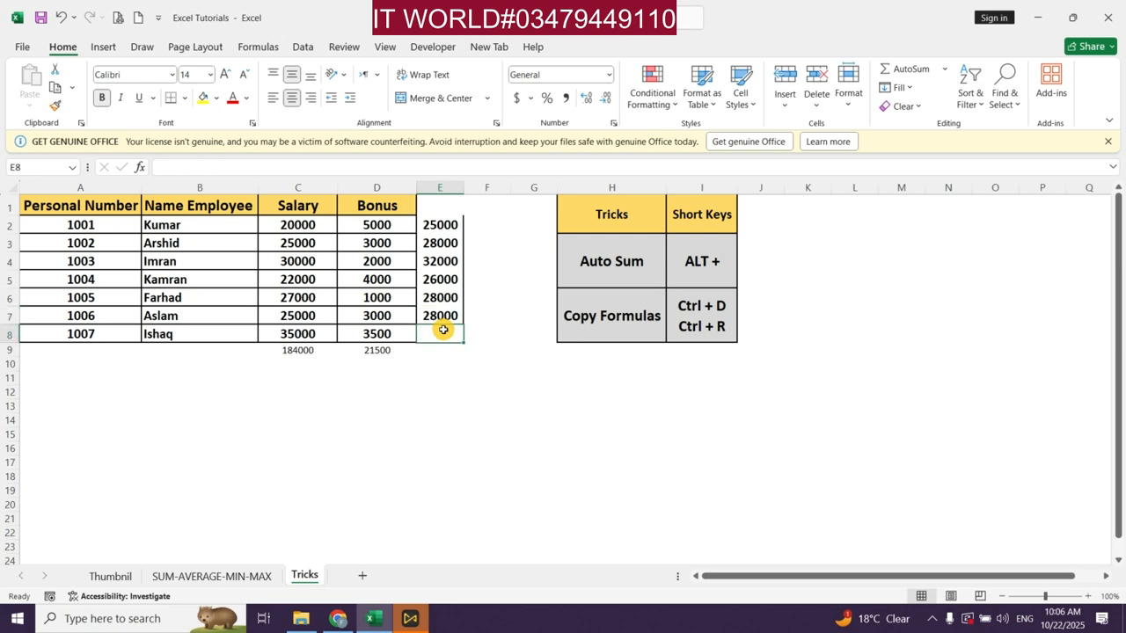